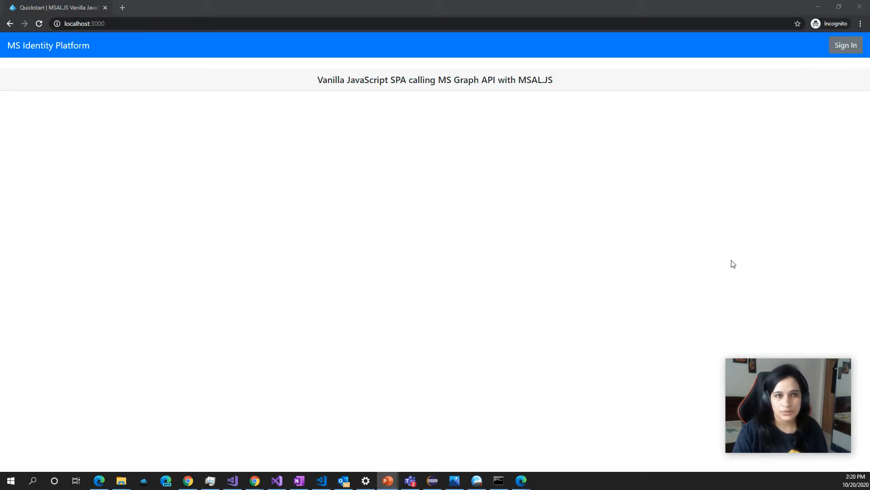
From the localhost:3000 SPA, start Sign In so the Microsoft login popup opens, moved higher on screen.
{"action": "left_click", "coordinate": [109, 23]}
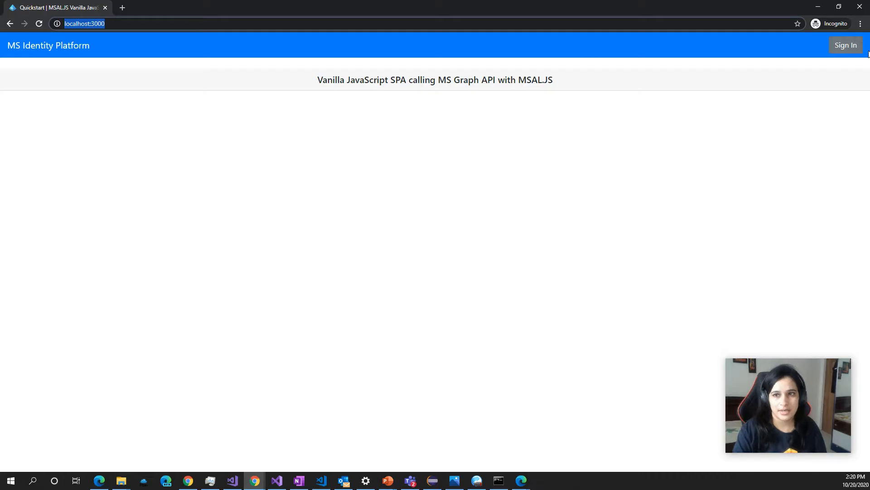
{"action": "left_click", "coordinate": [846, 45]}
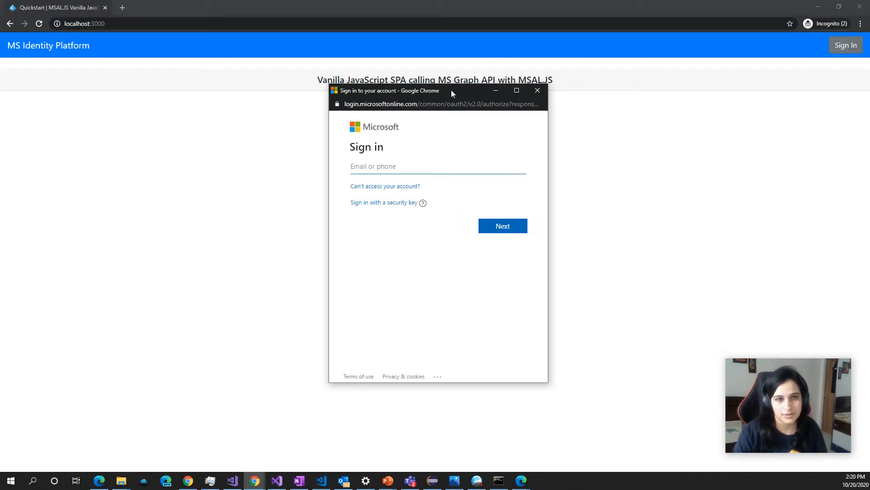
{"action": "left_click_drag", "start_coordinate": [455, 92], "coordinate": [459, 59]}
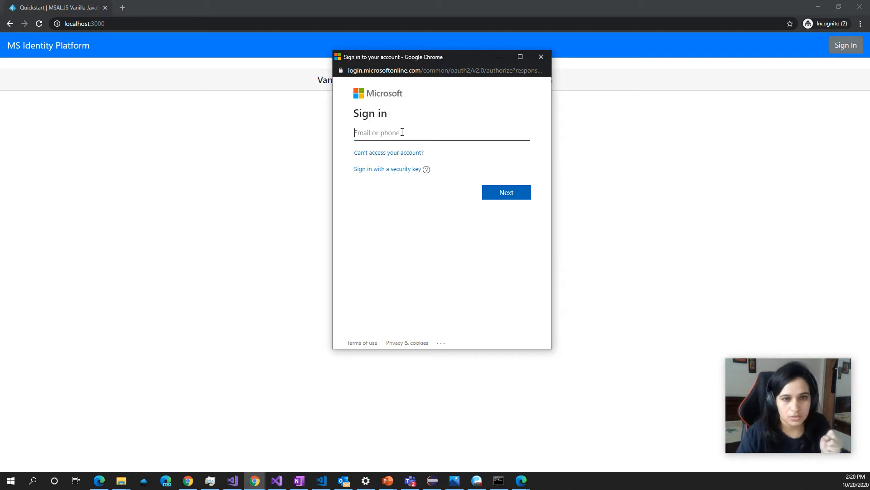
Sign in with the Windows-connected account so the SPA shows 'Welcome <user>'.
{"action": "left_click", "coordinate": [542, 56]}
{"action": "left_click", "coordinate": [822, 6]}
{"action": "mouse_move", "coordinate": [254, 480]}
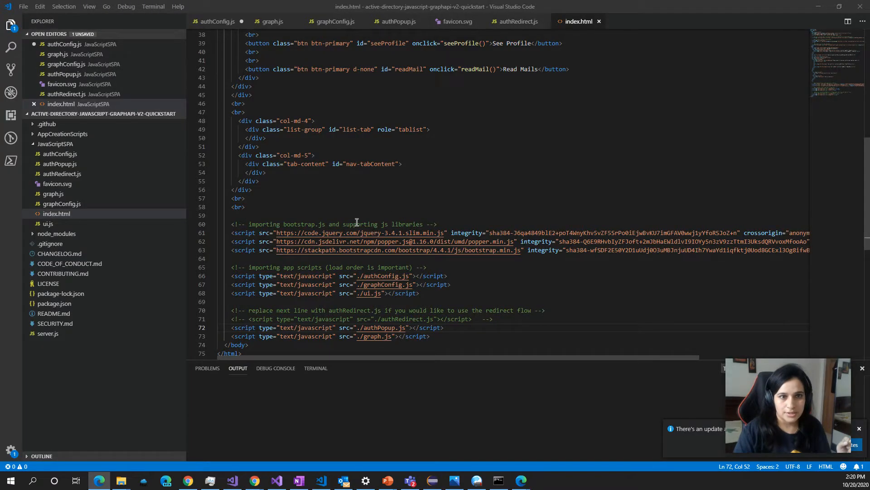
{"action": "left_click", "coordinate": [260, 439]}
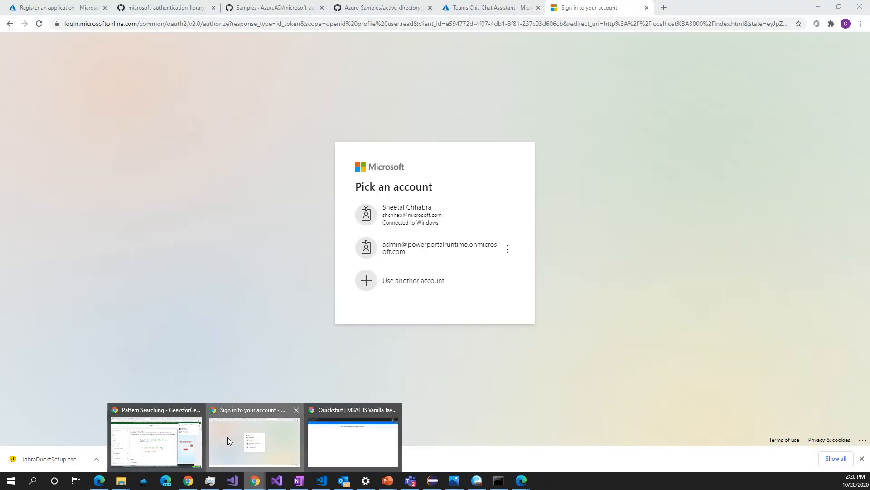
{"action": "left_click", "coordinate": [428, 219]}
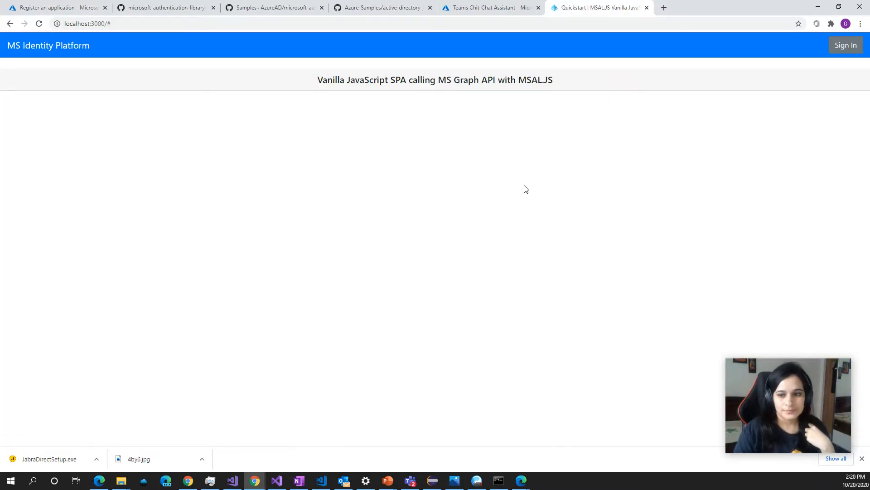
{"action": "left_click", "coordinate": [846, 45]}
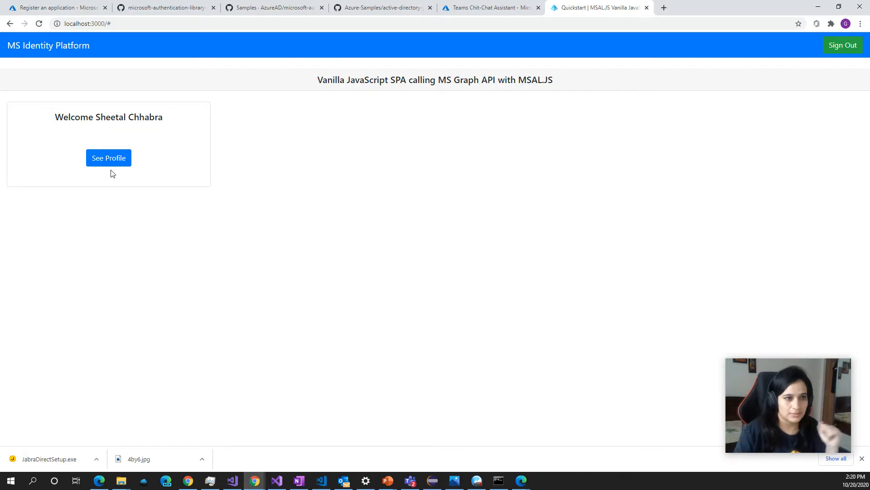
{"action": "left_click_drag", "start_coordinate": [97, 117], "coordinate": [293, 121]}
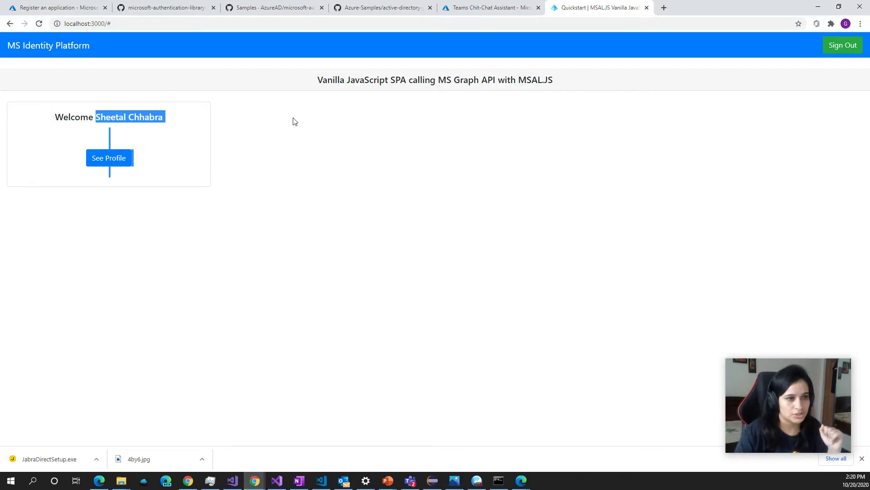
{"action": "left_click", "coordinate": [148, 145]}
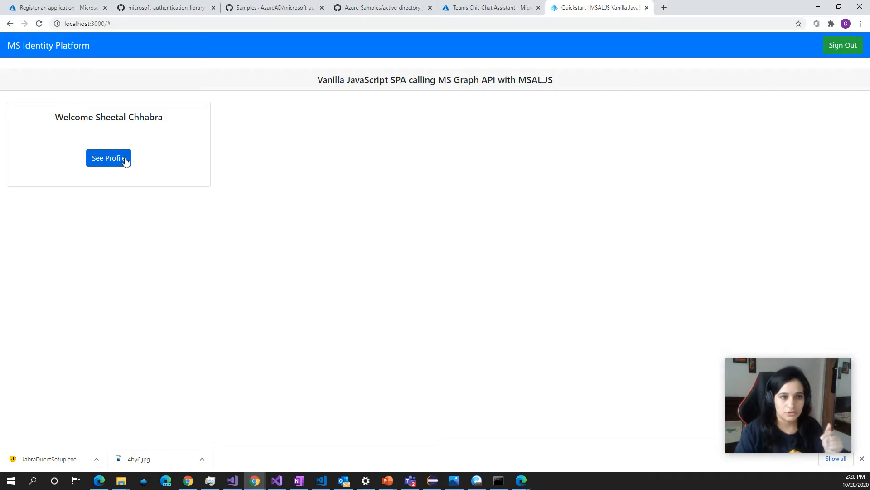
Use See Profile to show the user's Title and Mail details, then sign out of the app.
{"action": "left_click", "coordinate": [110, 158]}
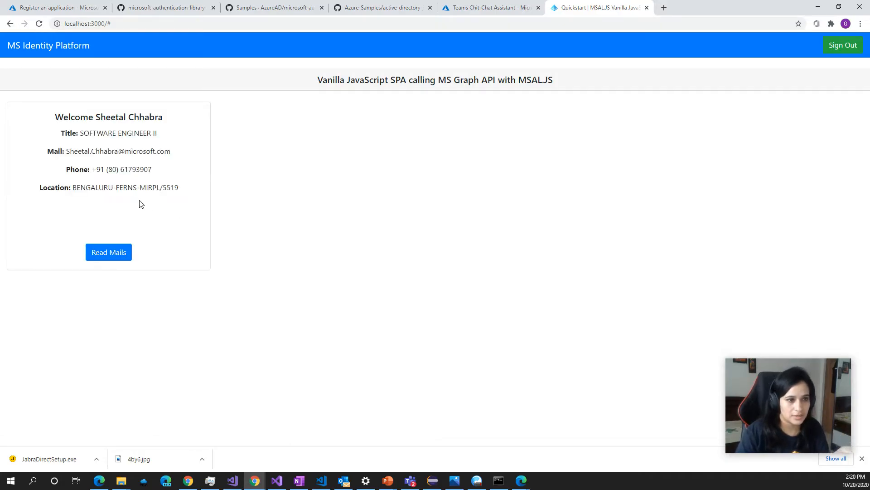
{"action": "left_click_drag", "start_coordinate": [81, 133], "coordinate": [182, 142]}
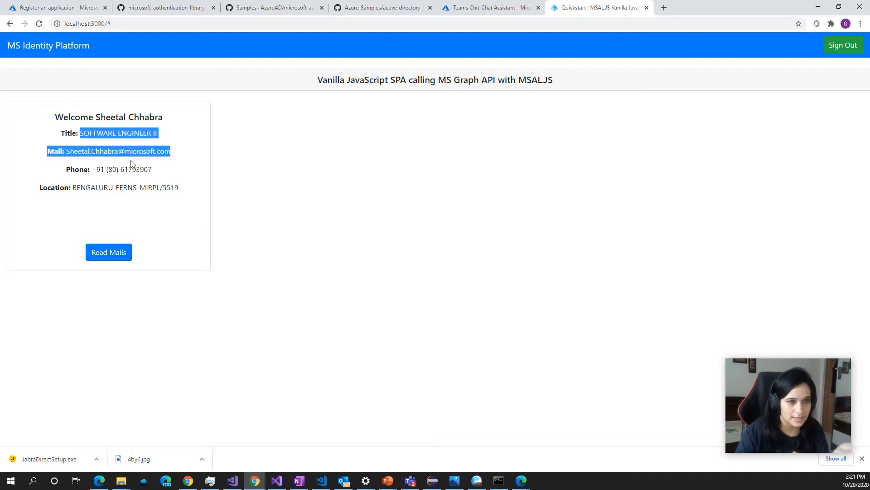
{"action": "left_click_drag", "start_coordinate": [63, 172], "coordinate": [184, 181]}
{"action": "left_click", "coordinate": [75, 150]}
{"action": "left_click_drag", "start_coordinate": [74, 151], "coordinate": [174, 151]}
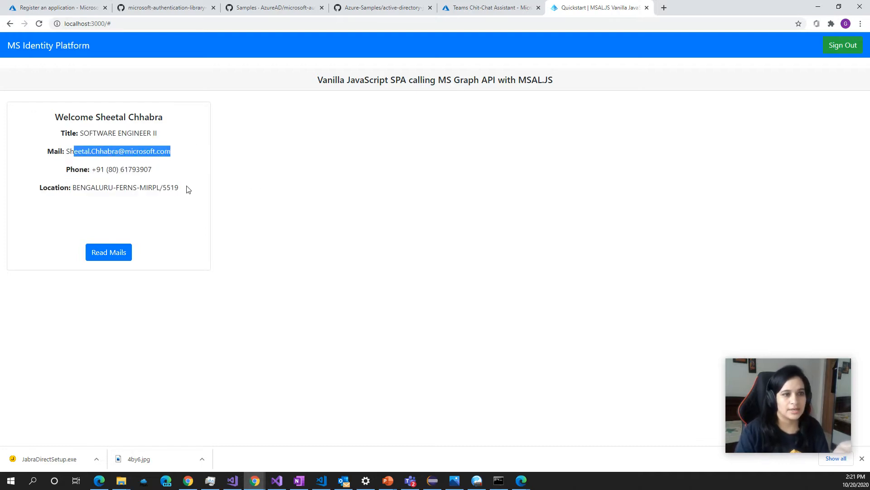
{"action": "left_click", "coordinate": [187, 188]}
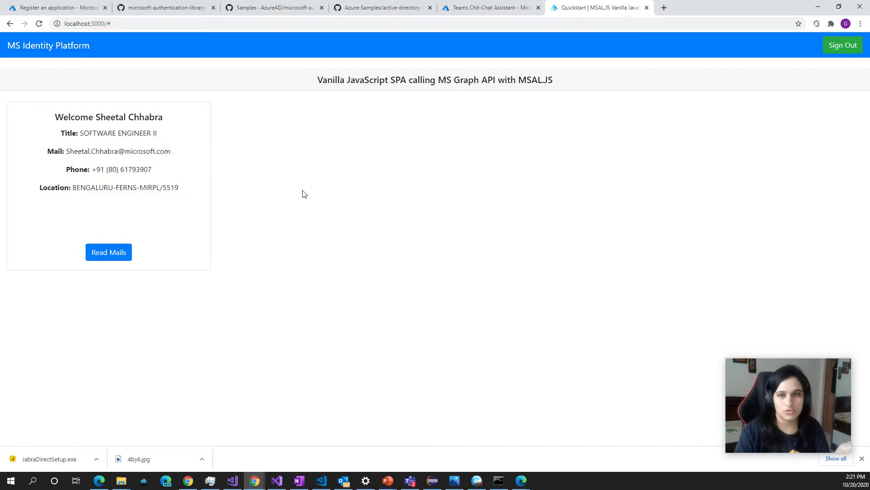
{"action": "left_click", "coordinate": [842, 45]}
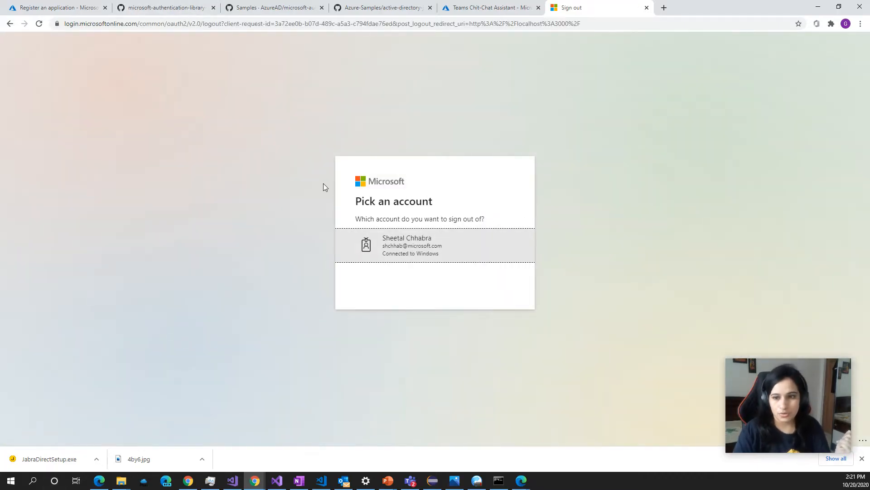
Switch to the microsoft-authentication-library-for-js repository showing the msal-core README.
{"action": "left_click", "coordinate": [180, 8]}
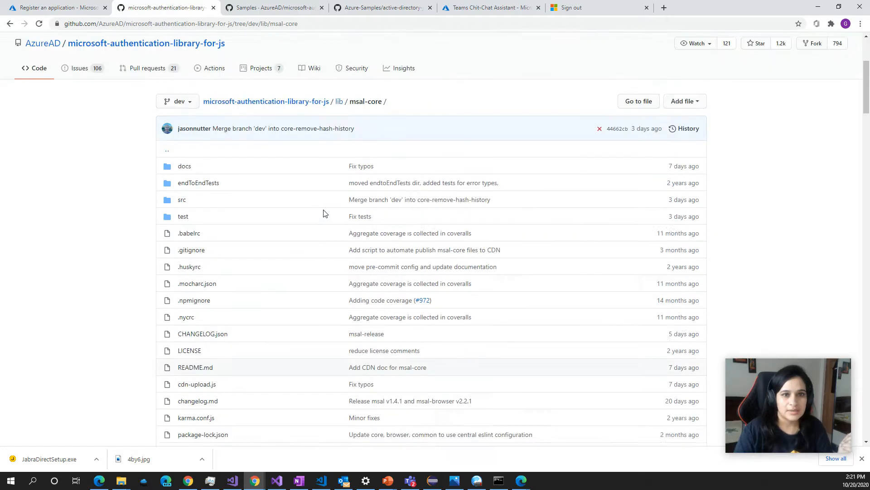
{"action": "scroll", "coordinate": [323, 213], "scroll_direction": "up", "scroll_amount": 5}
{"action": "scroll", "coordinate": [323, 213], "scroll_direction": "up", "scroll_amount": 3}
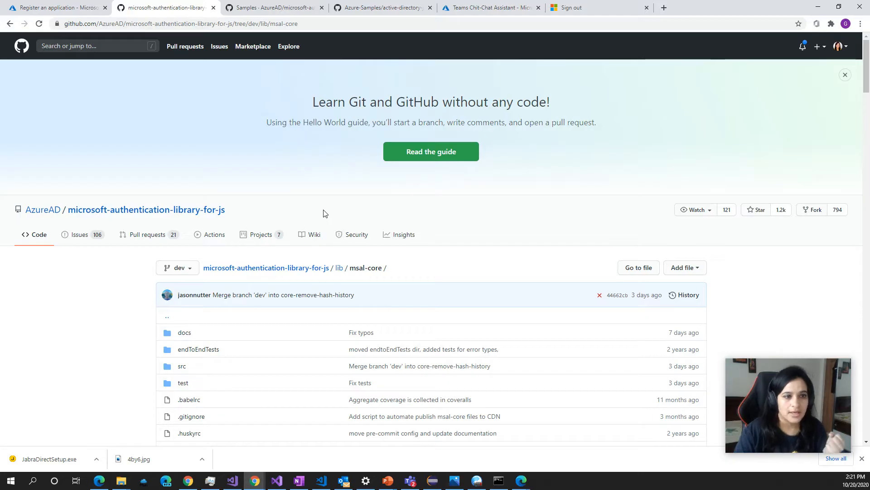
{"action": "scroll", "coordinate": [324, 213], "scroll_direction": "down", "scroll_amount": 3}
{"action": "scroll", "coordinate": [330, 239], "scroll_direction": "down", "scroll_amount": 1}
{"action": "scroll", "coordinate": [329, 238], "scroll_direction": "down", "scroll_amount": 3}
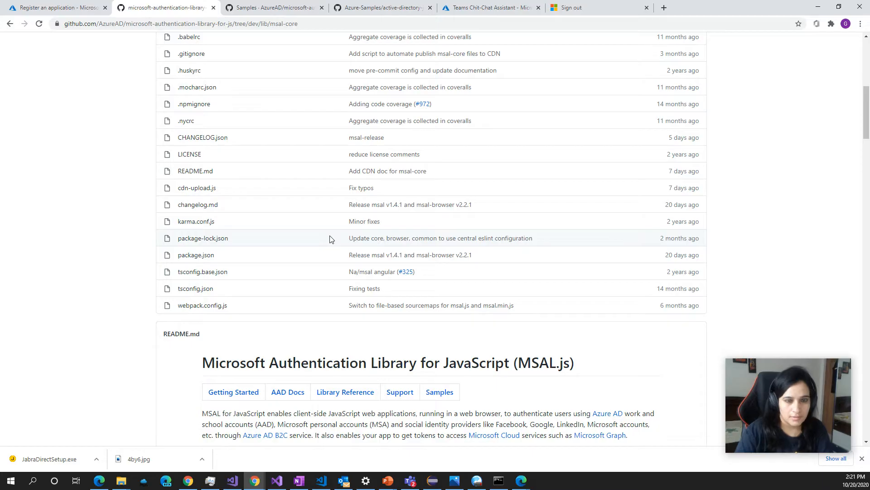
{"action": "scroll", "coordinate": [330, 238], "scroll_direction": "down", "scroll_amount": 3}
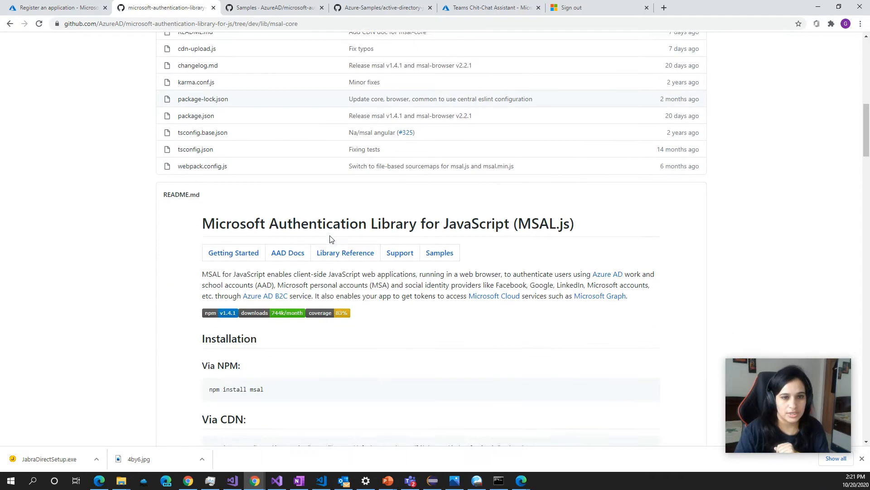
{"action": "scroll", "coordinate": [330, 238], "scroll_direction": "down", "scroll_amount": 2}
{"action": "scroll", "coordinate": [330, 238], "scroll_direction": "down", "scroll_amount": 3}
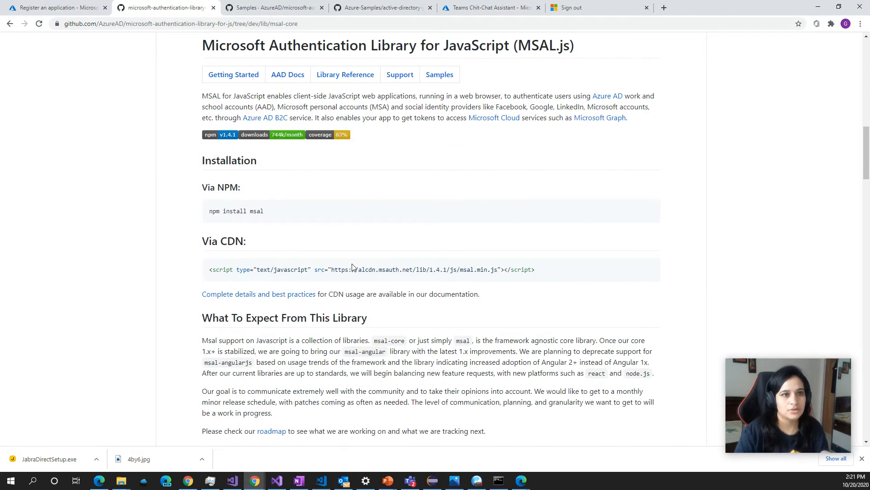
{"action": "scroll", "coordinate": [352, 267], "scroll_direction": "up", "scroll_amount": 3}
{"action": "scroll", "coordinate": [352, 267], "scroll_direction": "up", "scroll_amount": 1}
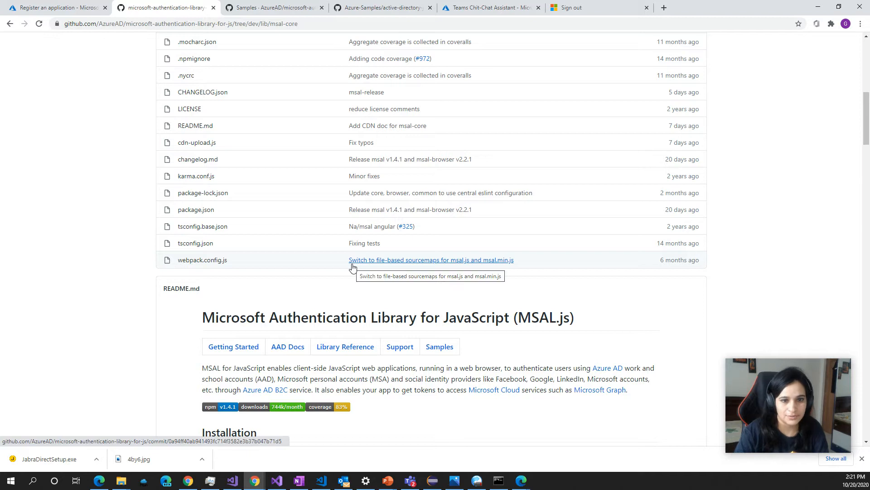
{"action": "scroll", "coordinate": [353, 267], "scroll_direction": "down", "scroll_amount": 3}
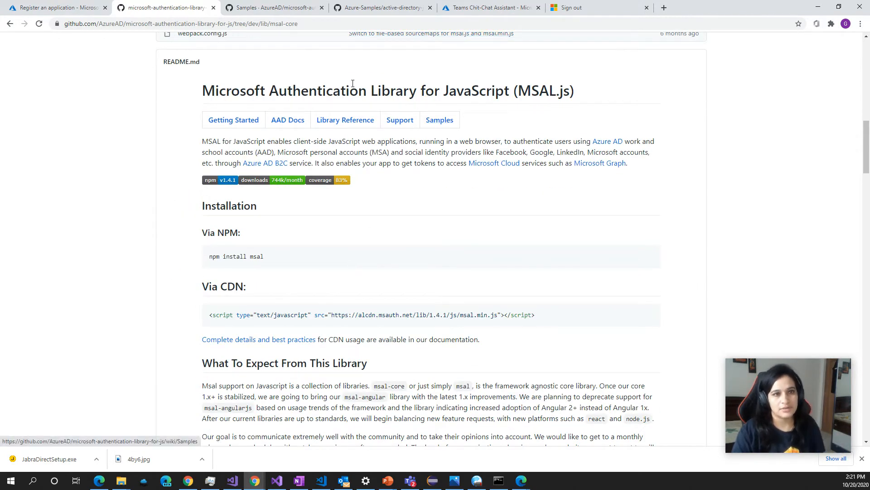
Review the javascript-v2 sample description and its OAuth 2.0 Authorization Code Flow phrase on the Samples wiki.
{"action": "left_click", "coordinate": [273, 7]}
{"action": "scroll", "coordinate": [452, 294], "scroll_direction": "up", "scroll_amount": 3}
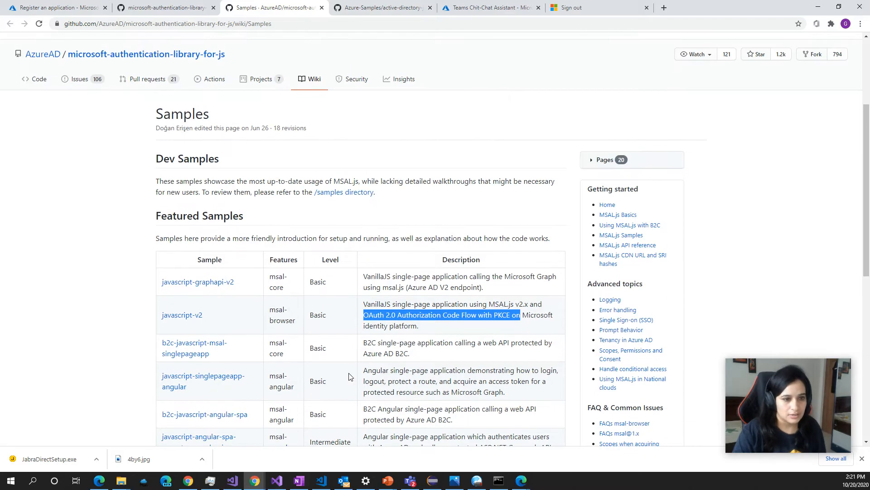
{"action": "scroll", "coordinate": [349, 376], "scroll_direction": "down", "scroll_amount": 3}
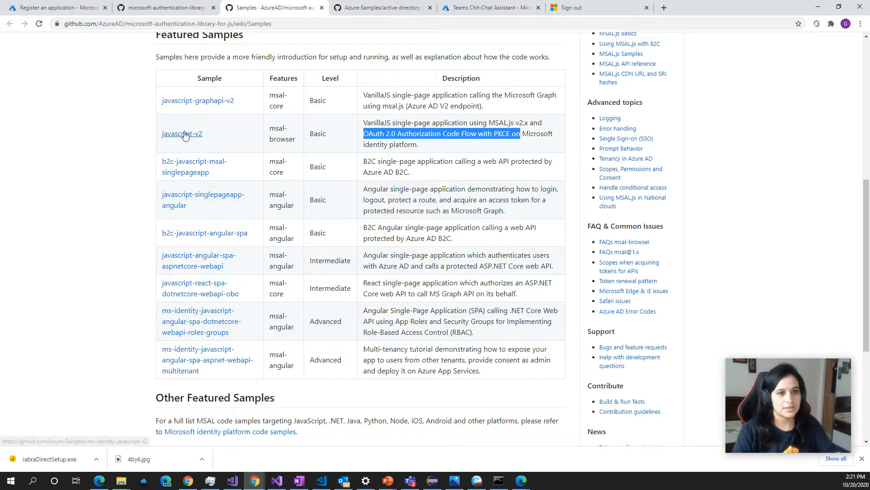
{"action": "left_click", "coordinate": [427, 145]}
{"action": "left_click_drag", "start_coordinate": [425, 147], "coordinate": [364, 121]}
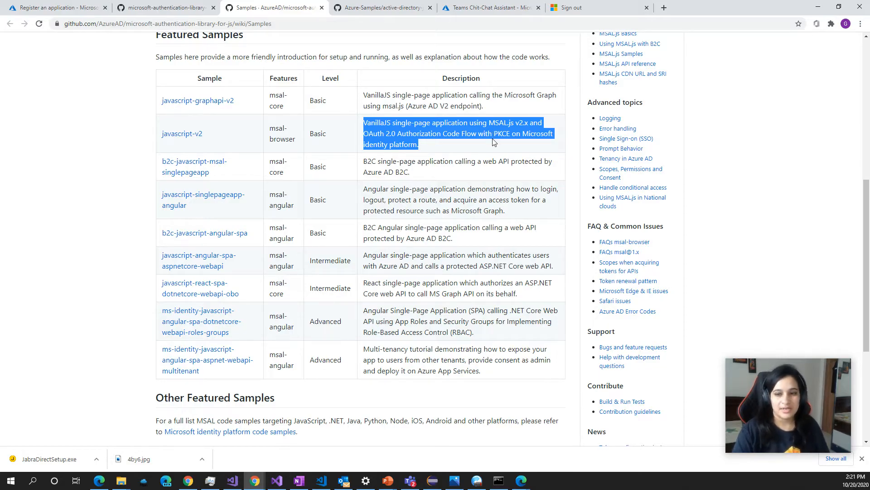
{"action": "left_click", "coordinate": [371, 137]}
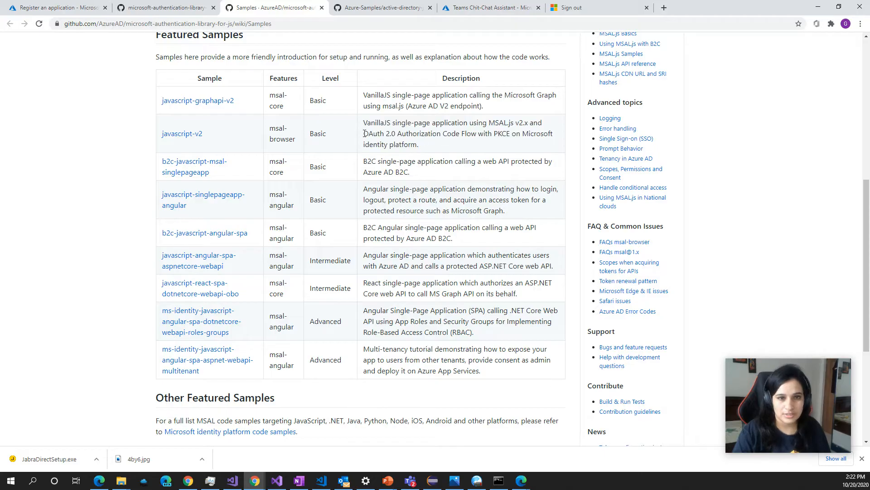
{"action": "left_click_drag", "start_coordinate": [364, 134], "coordinate": [516, 133]}
{"action": "left_click", "coordinate": [474, 203]}
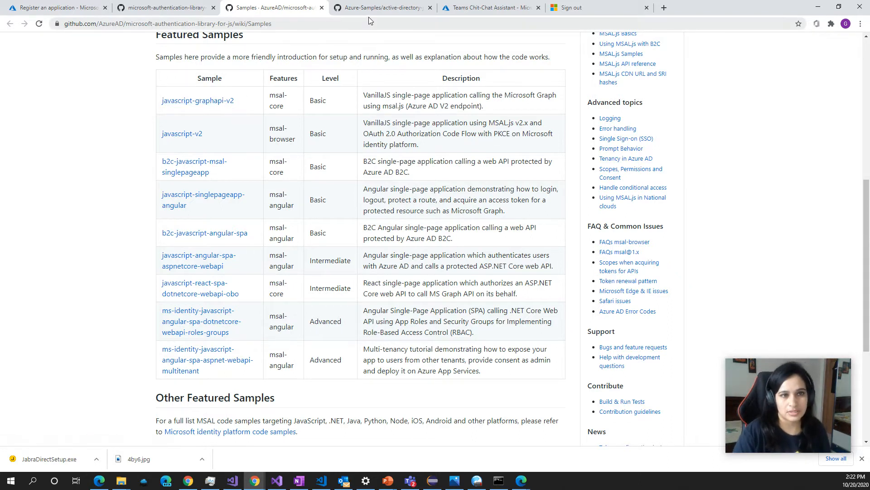
View the Azure-Samples graphapi-v2 repository's clone and download options, then dismiss them.
{"action": "left_click", "coordinate": [381, 7]}
{"action": "scroll", "coordinate": [601, 218], "scroll_direction": "down", "scroll_amount": 3}
{"action": "scroll", "coordinate": [601, 218], "scroll_direction": "down", "scroll_amount": 2}
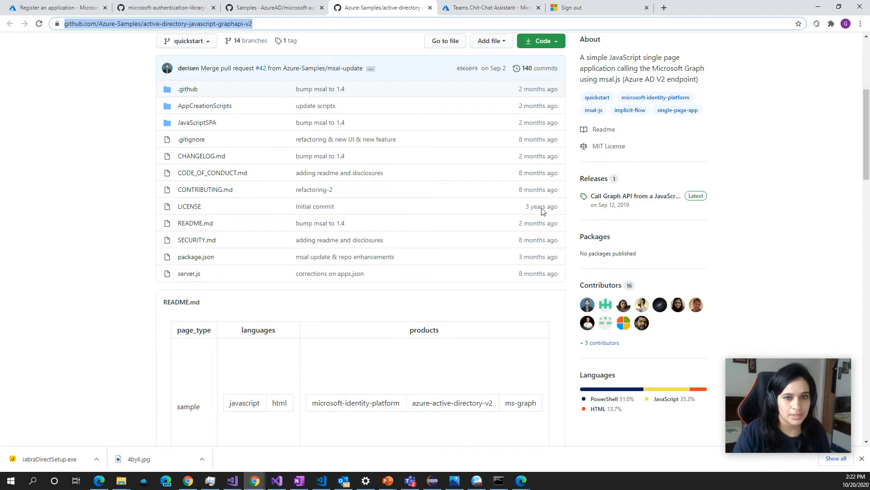
{"action": "left_click", "coordinate": [542, 177]}
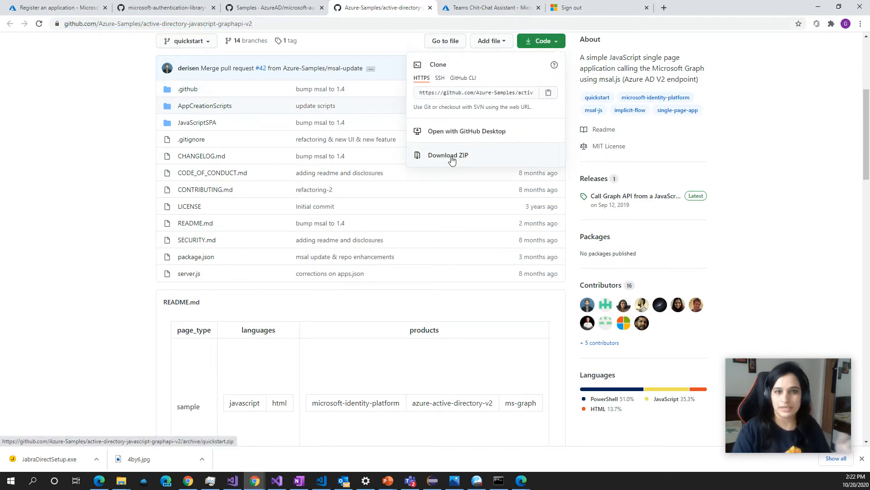
{"action": "left_click", "coordinate": [442, 272]}
{"action": "scroll", "coordinate": [443, 384], "scroll_direction": "down", "scroll_amount": 3}
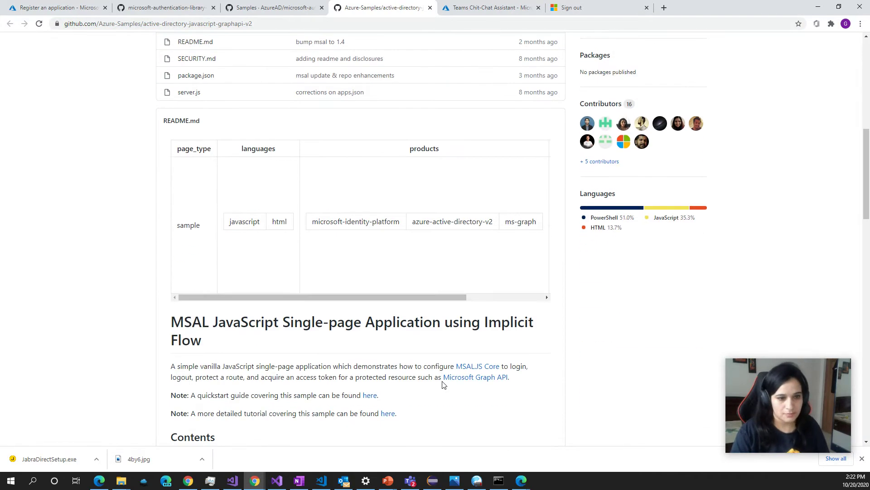
Sign out of the app's account via the browser's account picker after glancing at index.html.
{"action": "left_click", "coordinate": [322, 481]}
{"action": "scroll", "coordinate": [353, 328], "scroll_direction": "up", "scroll_amount": 3}
{"action": "scroll", "coordinate": [353, 328], "scroll_direction": "up", "scroll_amount": 8}
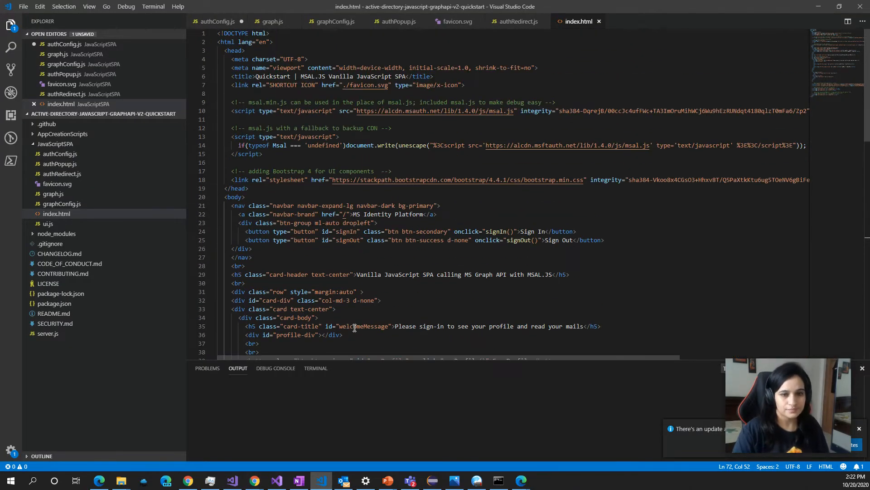
{"action": "scroll", "coordinate": [354, 329], "scroll_direction": "down", "scroll_amount": 5}
{"action": "scroll", "coordinate": [354, 329], "scroll_direction": "down", "scroll_amount": 5}
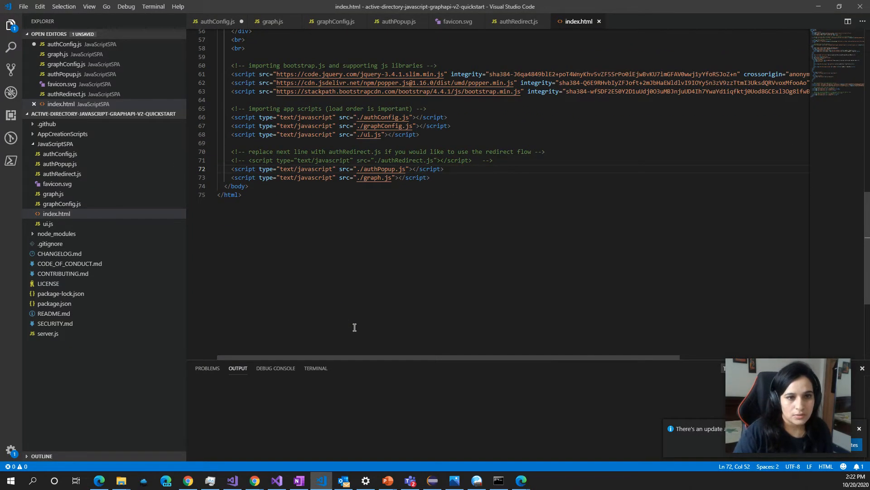
{"action": "scroll", "coordinate": [354, 328], "scroll_direction": "up", "scroll_amount": 2}
{"action": "scroll", "coordinate": [354, 329], "scroll_direction": "up", "scroll_amount": 3}
{"action": "scroll", "coordinate": [354, 329], "scroll_direction": "up", "scroll_amount": 5}
{"action": "scroll", "coordinate": [354, 328], "scroll_direction": "up", "scroll_amount": 3}
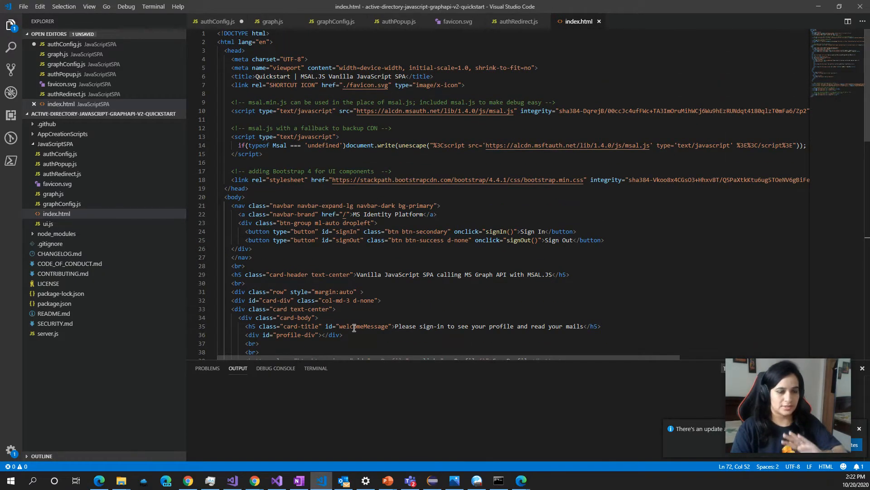
{"action": "scroll", "coordinate": [354, 329], "scroll_direction": "down", "scroll_amount": 4}
{"action": "scroll", "coordinate": [354, 328], "scroll_direction": "down", "scroll_amount": 4}
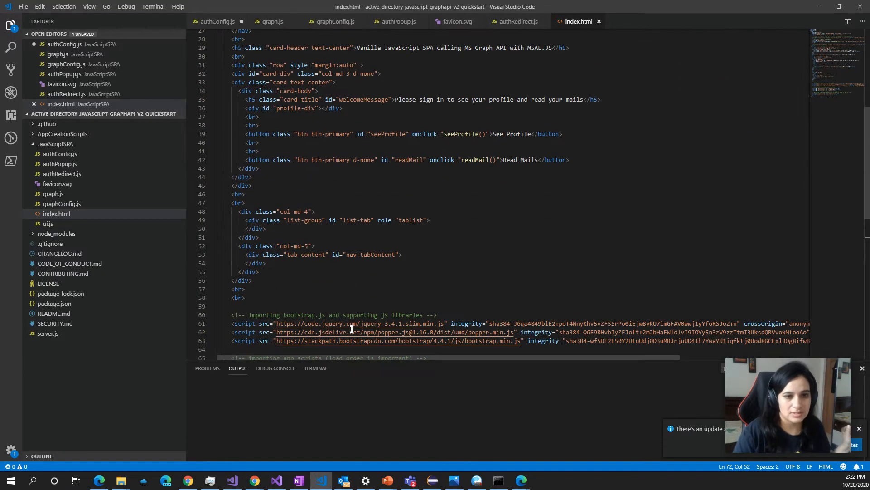
{"action": "scroll", "coordinate": [354, 329], "scroll_direction": "down", "scroll_amount": 1}
{"action": "scroll", "coordinate": [354, 328], "scroll_direction": "down", "scroll_amount": 4}
{"action": "scroll", "coordinate": [353, 328], "scroll_direction": "up", "scroll_amount": 2}
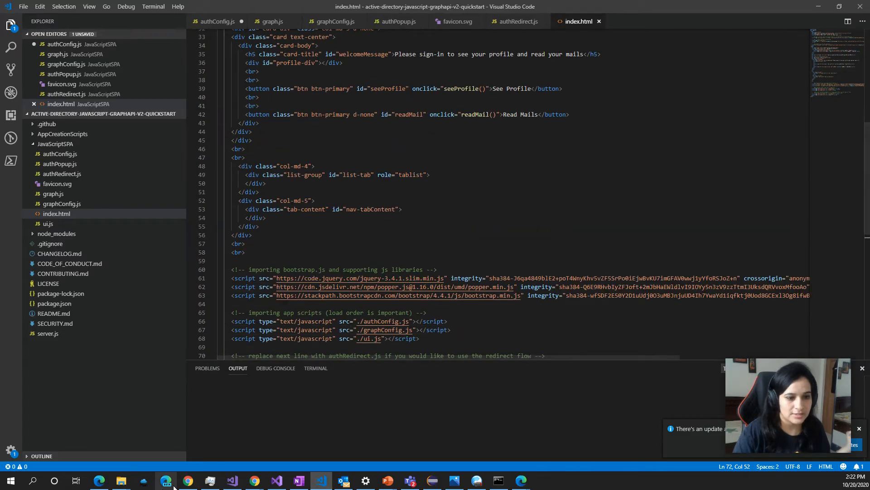
{"action": "left_click", "coordinate": [189, 482]}
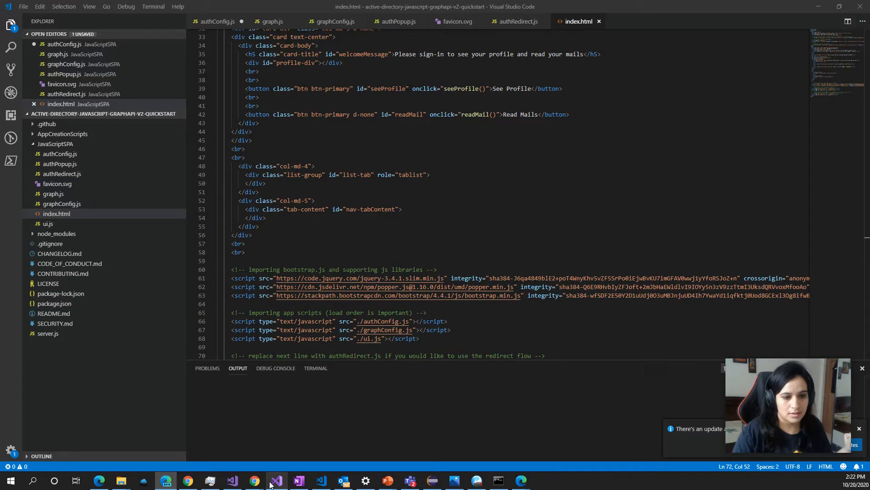
{"action": "mouse_move", "coordinate": [255, 481]}
{"action": "left_click", "coordinate": [255, 444]}
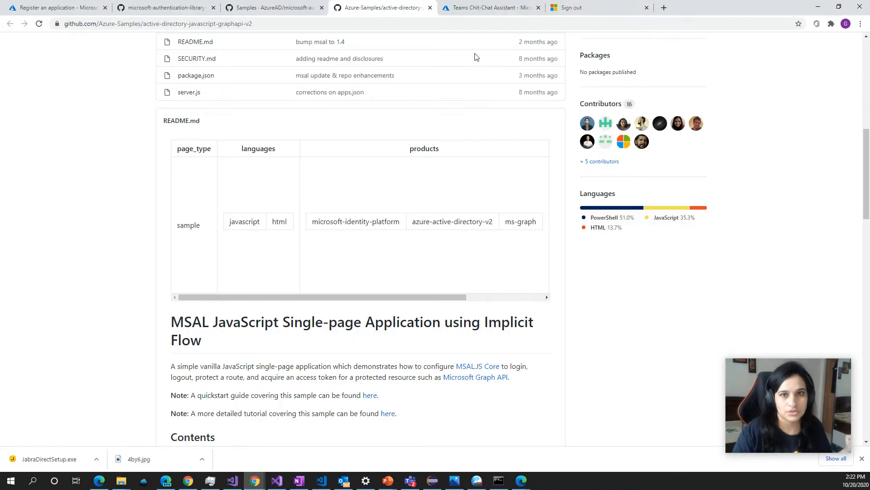
{"action": "left_click", "coordinate": [577, 9]}
{"action": "left_click", "coordinate": [426, 244]}
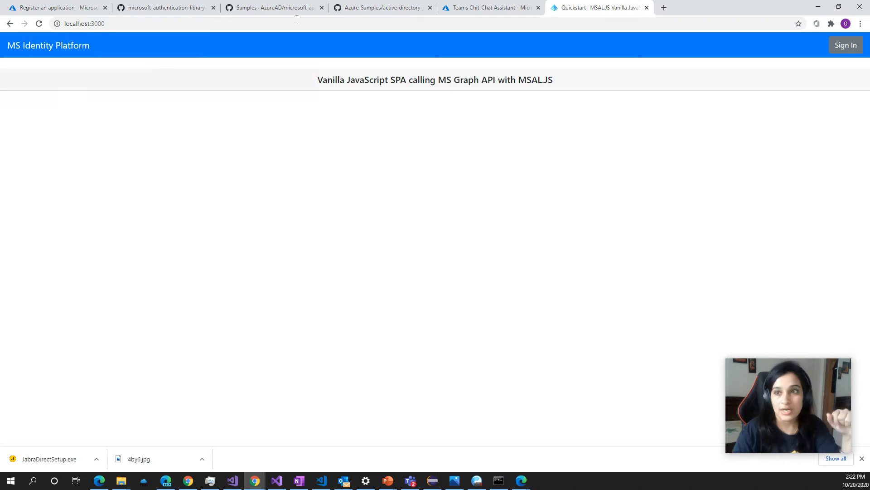
Inspect index.html's signIn and signOut buttons and their onclick handlers.
{"action": "left_click", "coordinate": [321, 480]}
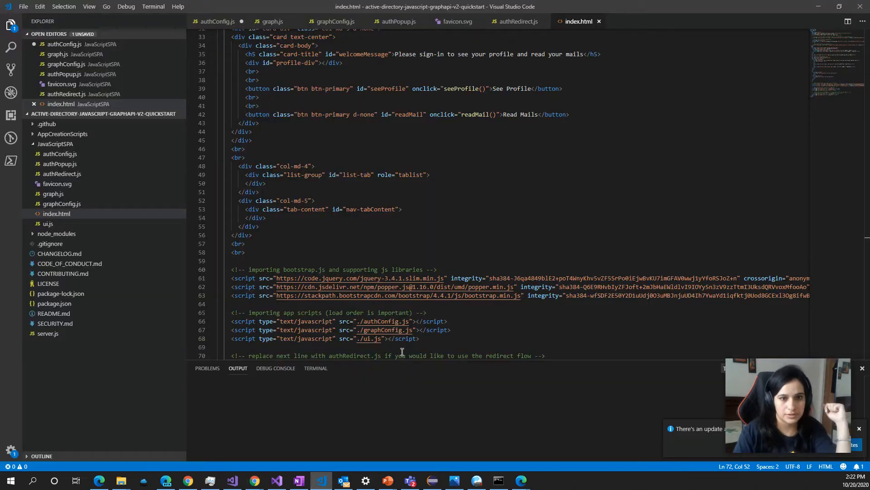
{"action": "left_click", "coordinate": [468, 189]}
{"action": "scroll", "coordinate": [469, 189], "scroll_direction": "down", "scroll_amount": 2}
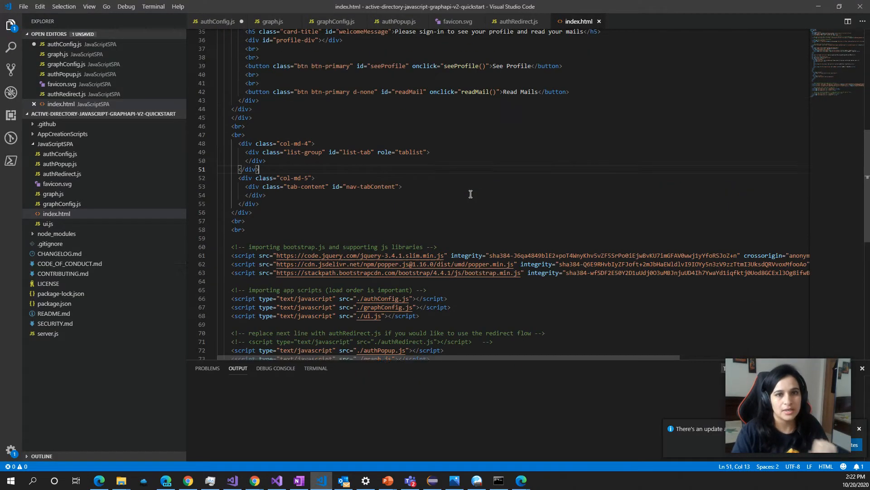
{"action": "scroll", "coordinate": [469, 189], "scroll_direction": "up", "scroll_amount": 7}
{"action": "scroll", "coordinate": [470, 194], "scroll_direction": "up", "scroll_amount": 3}
{"action": "scroll", "coordinate": [471, 193], "scroll_direction": "down", "scroll_amount": 1}
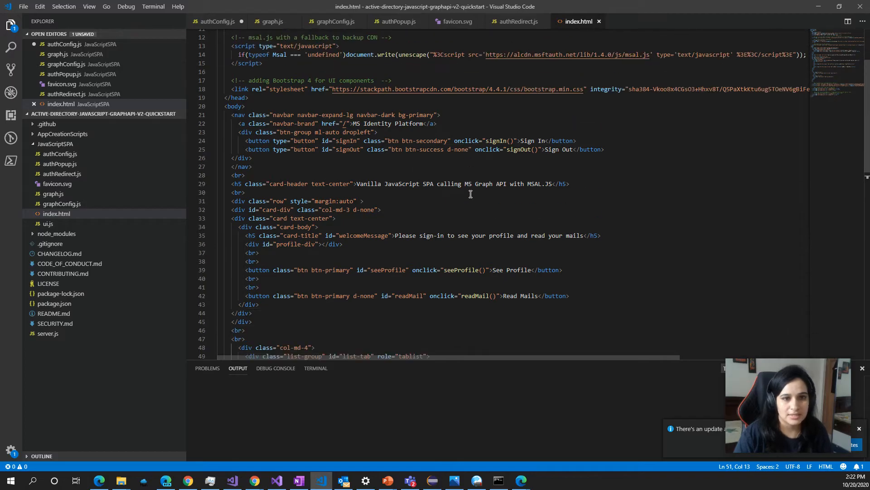
{"action": "double_click", "coordinate": [348, 140]}
{"action": "double_click", "coordinate": [347, 150]}
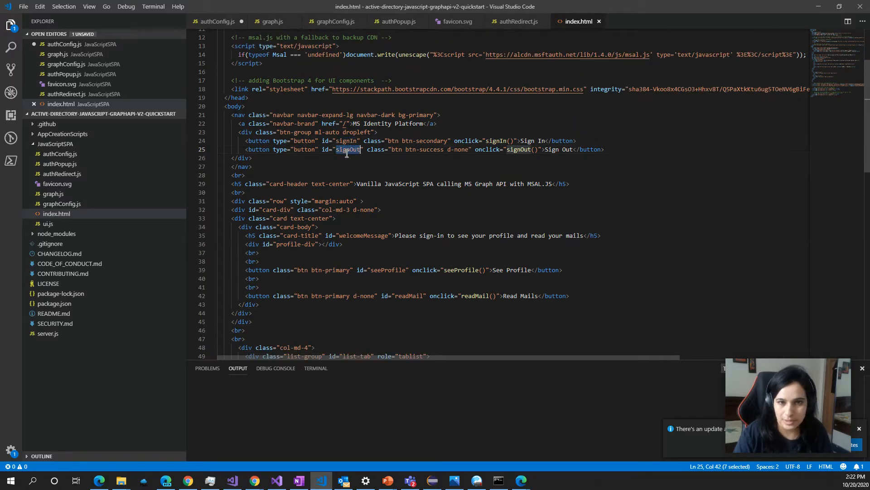
{"action": "double_click", "coordinate": [469, 140]}
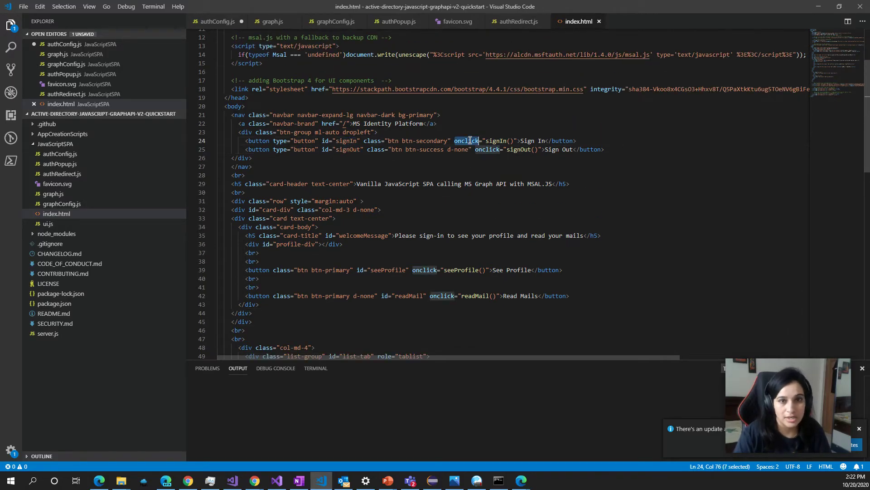
{"action": "left_click", "coordinate": [503, 140]}
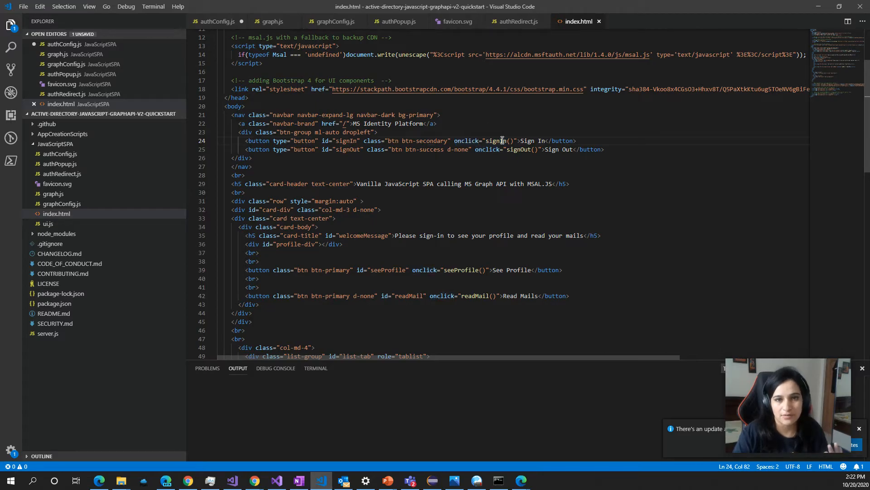
Compare authPopup.js's loginPopup signIn function with authRedirect.js's loginRedirect version.
{"action": "left_click", "coordinate": [60, 154]}
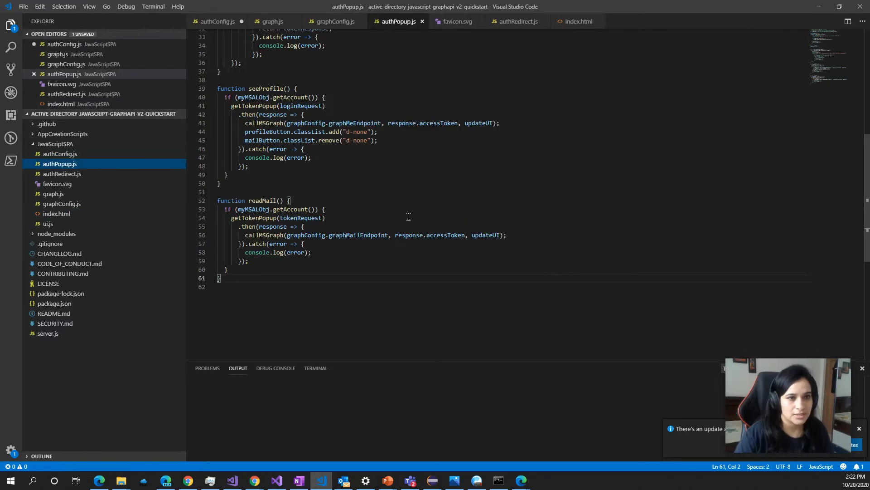
{"action": "scroll", "coordinate": [408, 217], "scroll_direction": "up", "scroll_amount": 8}
{"action": "scroll", "coordinate": [411, 220], "scroll_direction": "up", "scroll_amount": 5}
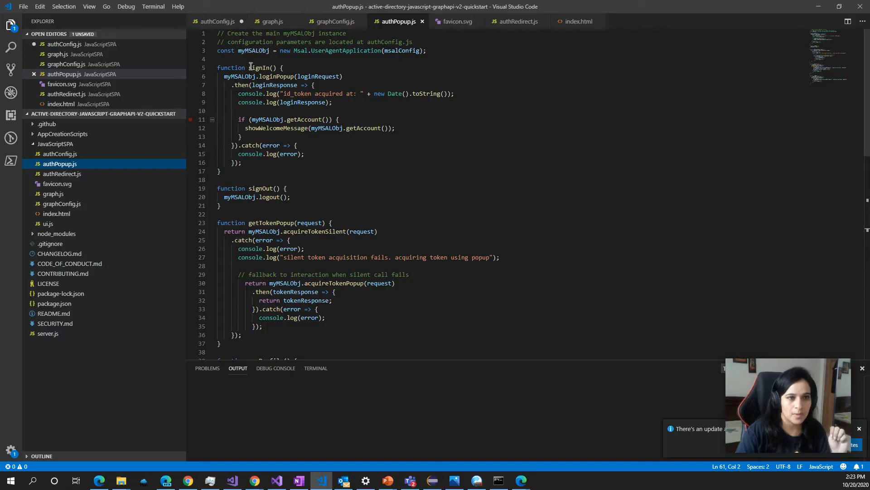
{"action": "left_click_drag", "start_coordinate": [219, 66], "coordinate": [251, 178]}
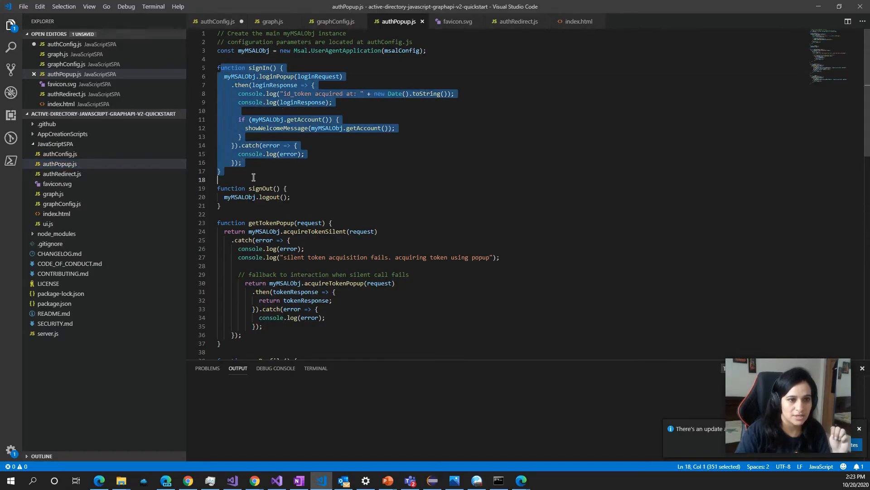
{"action": "left_click", "coordinate": [93, 177]}
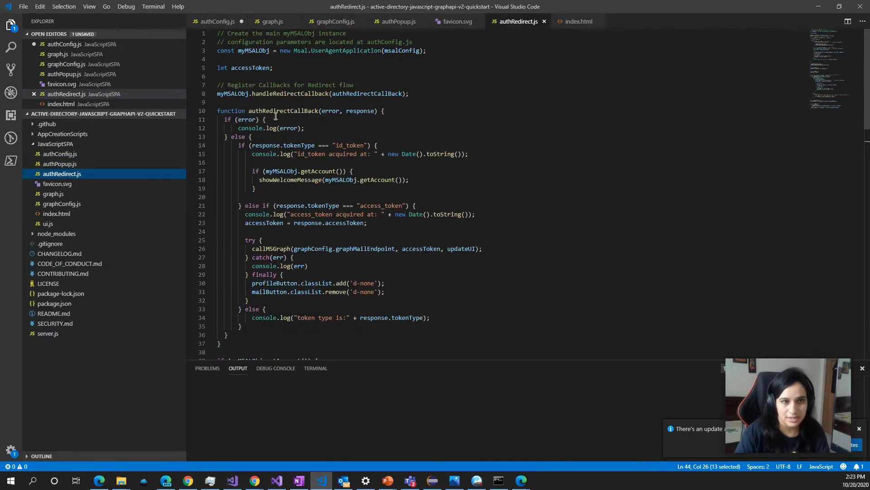
{"action": "scroll", "coordinate": [283, 162], "scroll_direction": "down", "scroll_amount": 3}
{"action": "scroll", "coordinate": [350, 236], "scroll_direction": "down", "scroll_amount": 3}
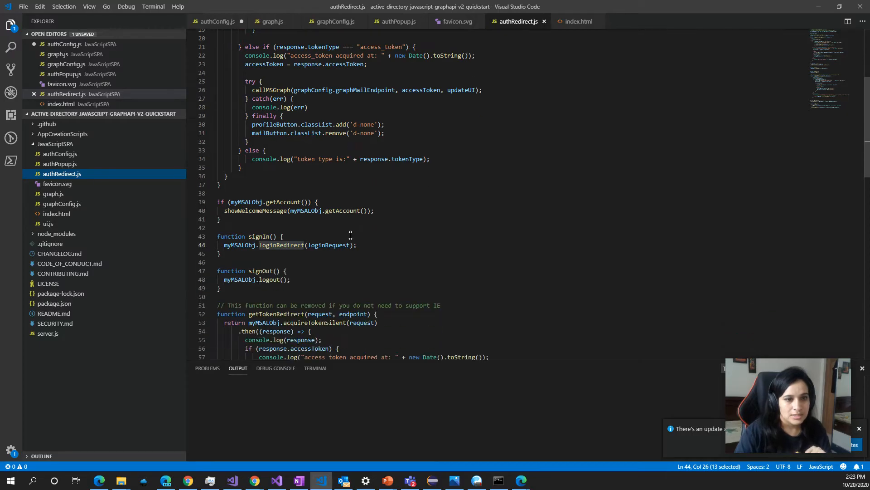
{"action": "left_click_drag", "start_coordinate": [218, 237], "coordinate": [222, 254]}
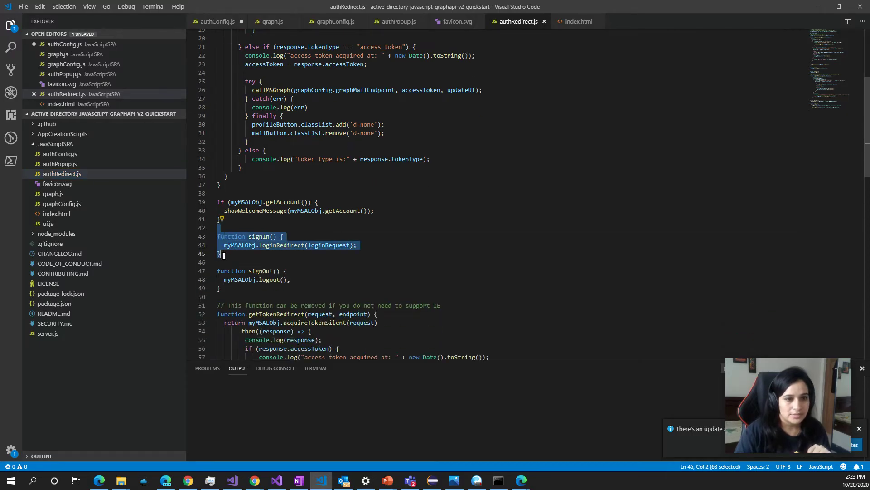
Review index.html's script includes: the commented authRedirect.js line and the active authPopup.js line.
{"action": "left_click", "coordinate": [57, 214]}
{"action": "scroll", "coordinate": [583, 291], "scroll_direction": "down", "scroll_amount": 5}
{"action": "scroll", "coordinate": [583, 290], "scroll_direction": "down", "scroll_amount": 5}
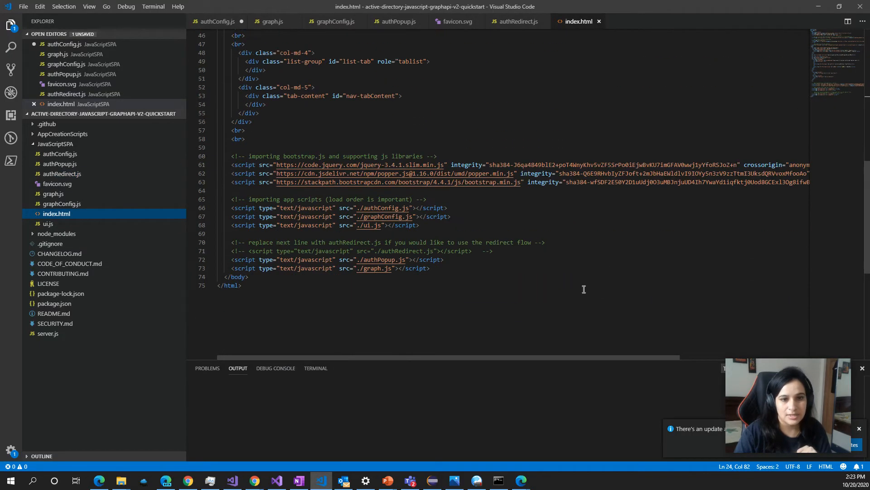
{"action": "left_click_drag", "start_coordinate": [443, 259], "coordinate": [389, 260]}
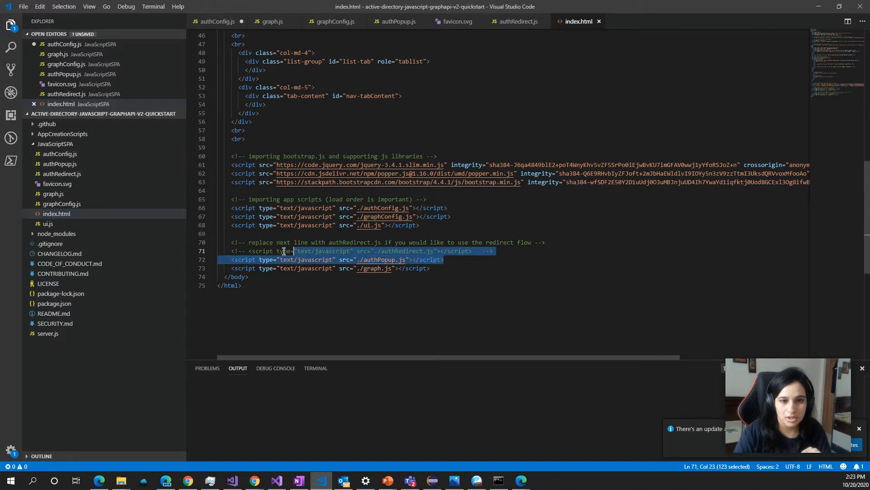
{"action": "left_click_drag", "start_coordinate": [284, 251], "coordinate": [218, 251]}
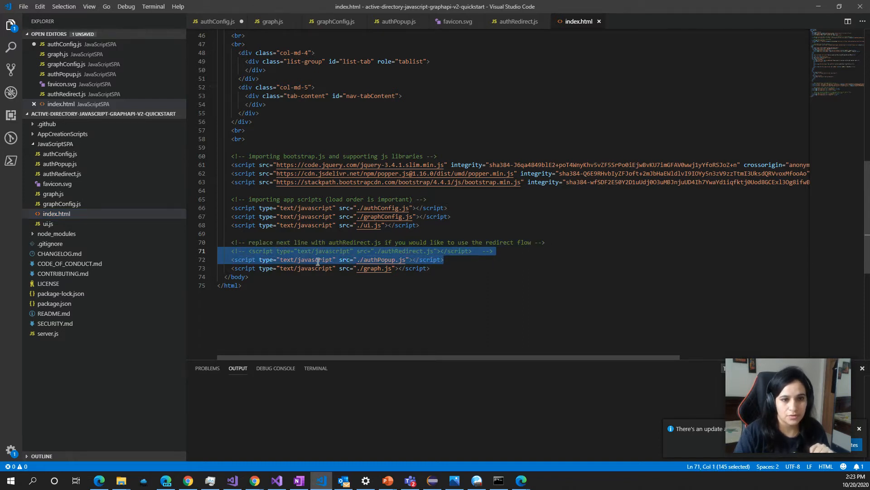
{"action": "left_click", "coordinate": [405, 251]}
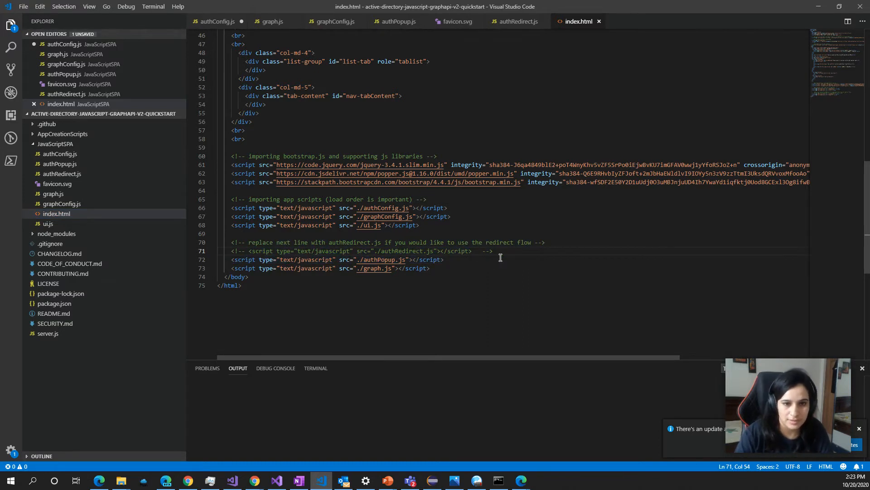
{"action": "left_click_drag", "start_coordinate": [444, 260], "coordinate": [232, 233]}
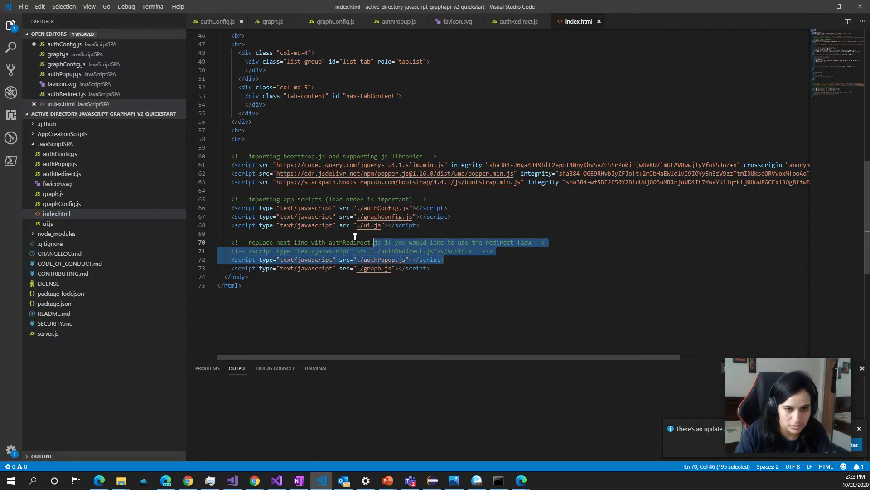
{"action": "left_click", "coordinate": [234, 257]}
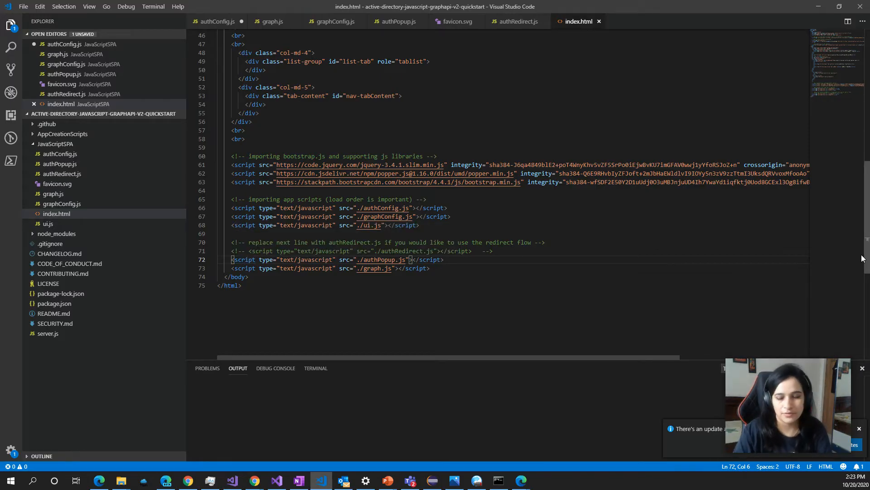
Select the authPopup.js script line and reopen authPopup.js.
{"action": "left_click", "coordinate": [454, 251]}
{"action": "left_click_drag", "start_coordinate": [446, 261], "coordinate": [219, 260]}
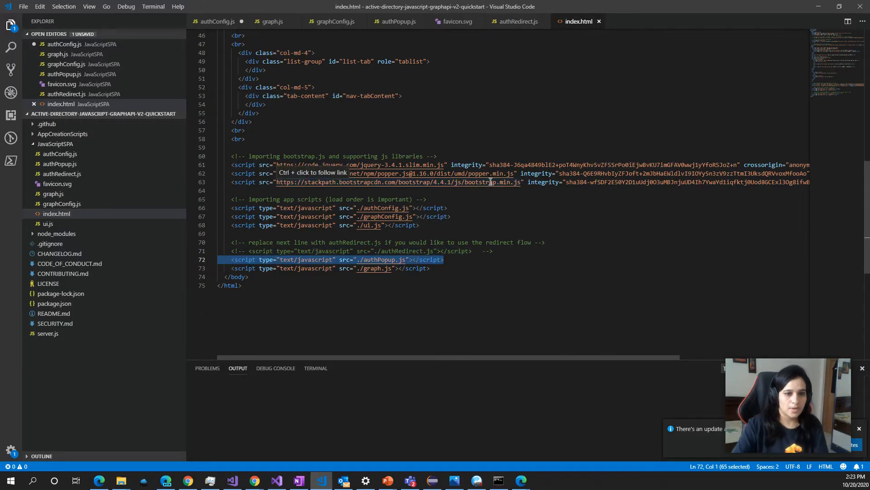
{"action": "left_click", "coordinate": [60, 163]}
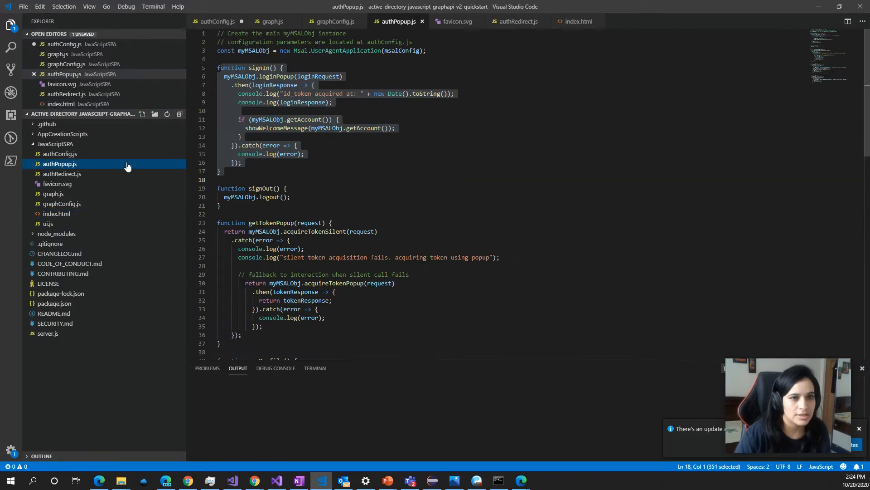
Highlight the UserAgentApplication constructor at the top of authPopup.js.
{"action": "left_click", "coordinate": [310, 84]}
{"action": "left_click", "coordinate": [338, 59]}
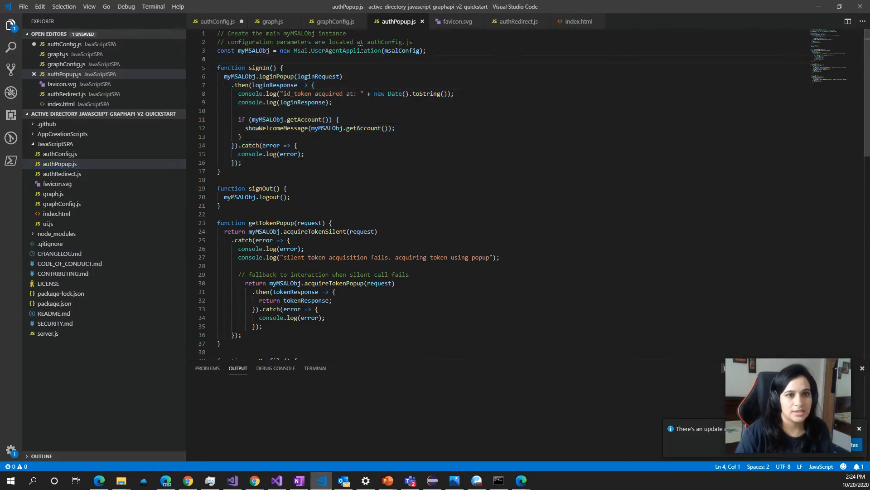
{"action": "double_click", "coordinate": [361, 50]}
{"action": "mouse_move", "coordinate": [401, 50]}
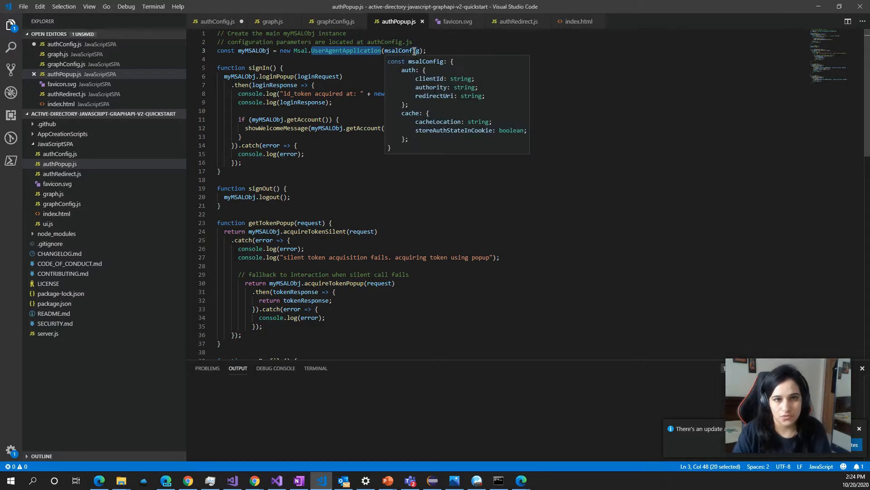
Review clientId, common authority and localhost:3000/index.html redirectUri in authConfig.js, then return to the browser.
{"action": "left_click", "coordinate": [60, 153]}
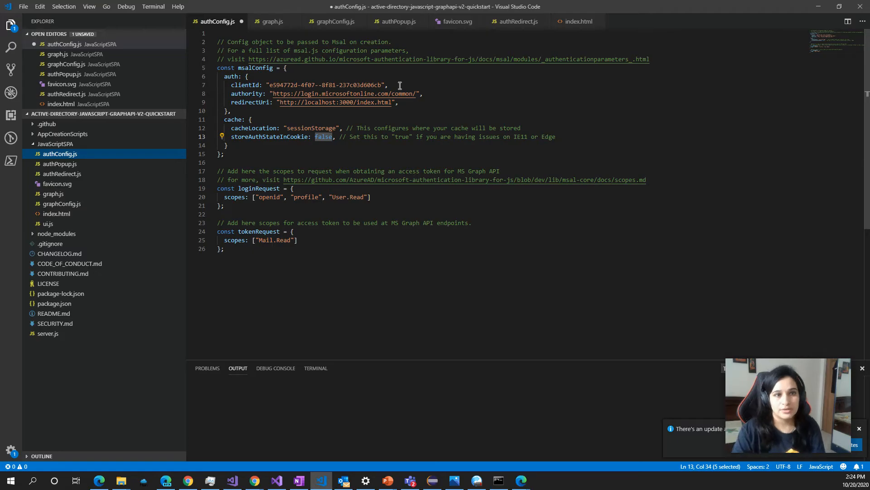
{"action": "mouse_move", "coordinate": [247, 94]}
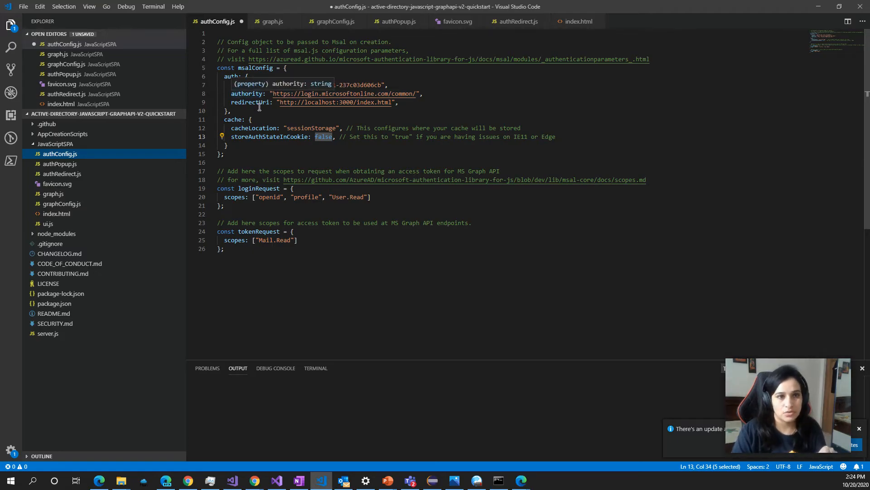
{"action": "left_click", "coordinate": [259, 111]}
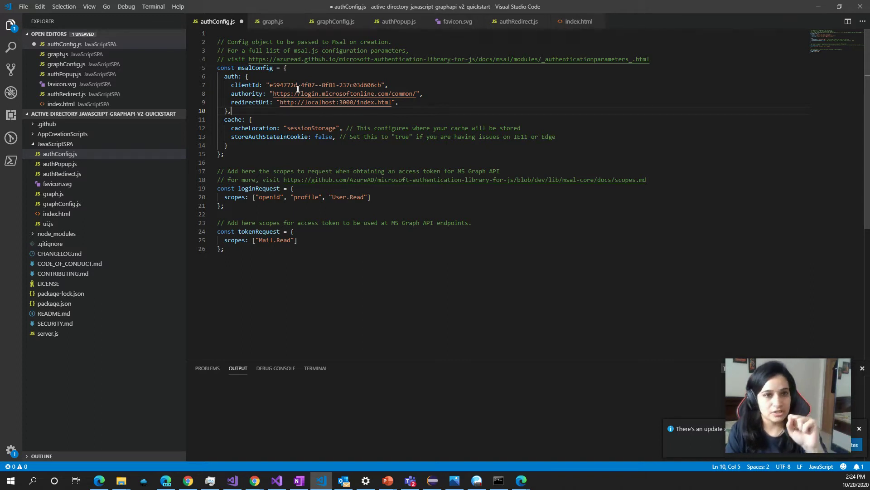
{"action": "left_click", "coordinate": [211, 482]}
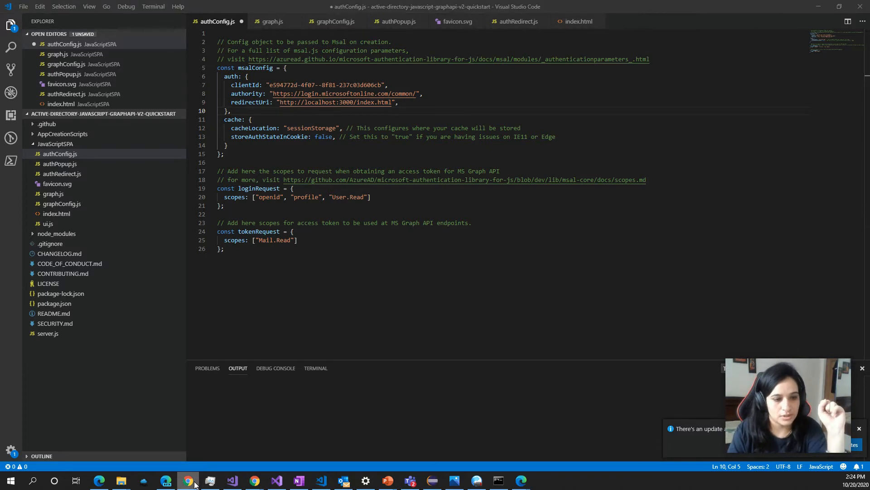
{"action": "left_click", "coordinate": [254, 481]}
{"action": "left_click", "coordinate": [163, 436]}
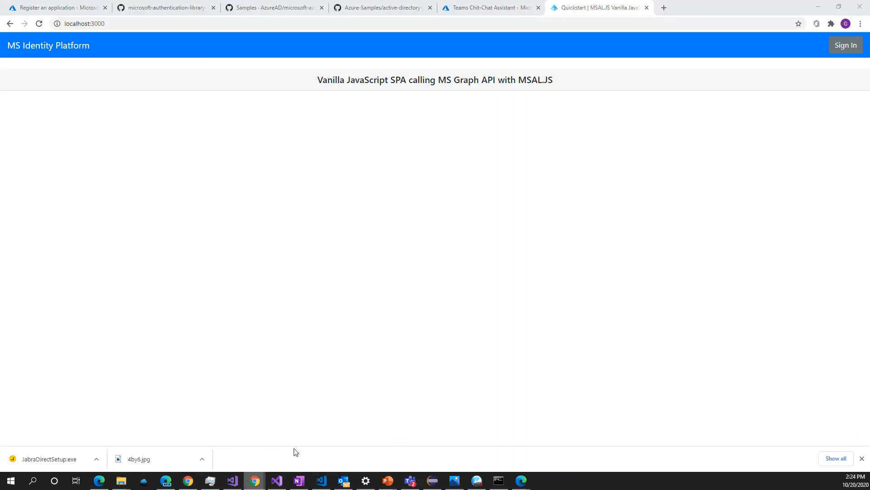
{"action": "left_click", "coordinate": [58, 7]}
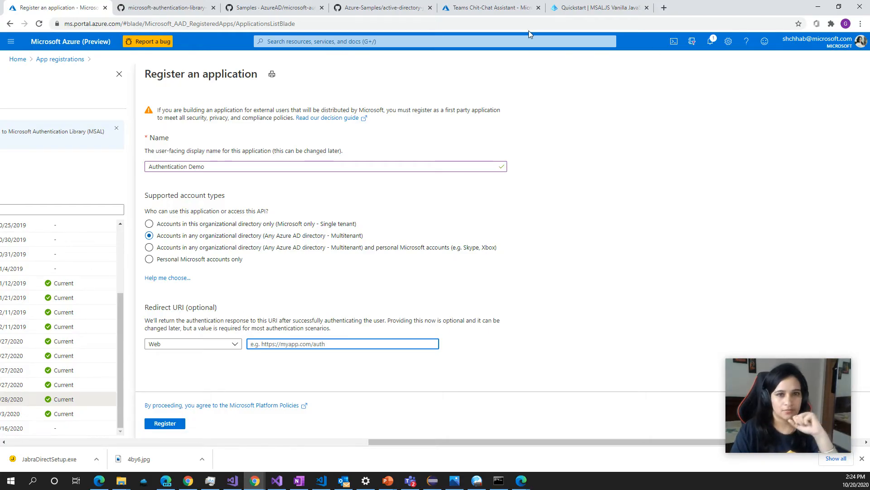
{"action": "left_click", "coordinate": [490, 7]}
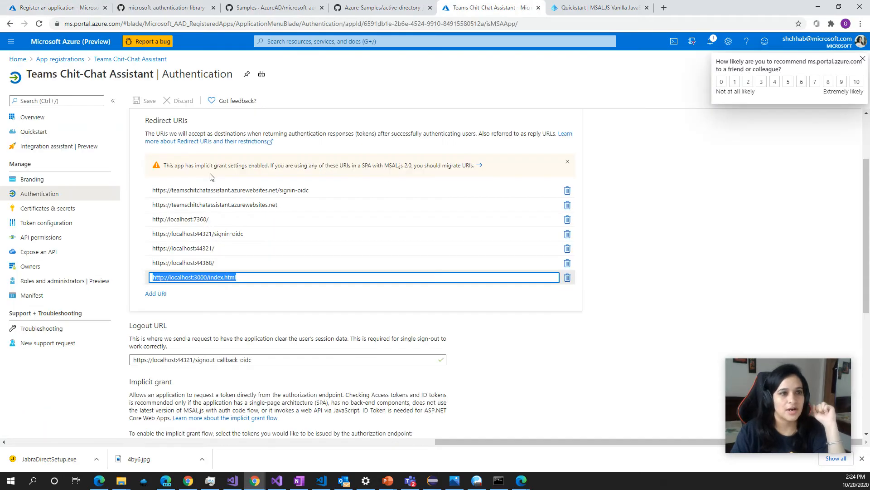
{"action": "left_click", "coordinate": [32, 117]}
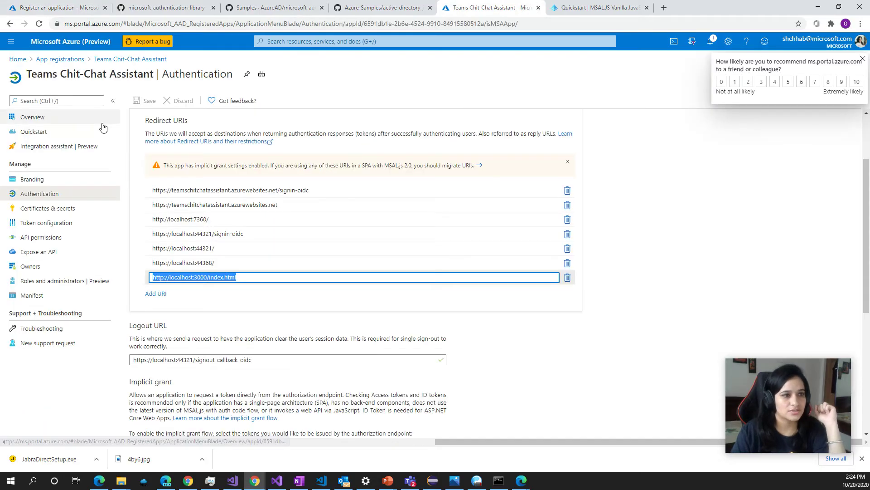
{"action": "left_click", "coordinate": [862, 60]}
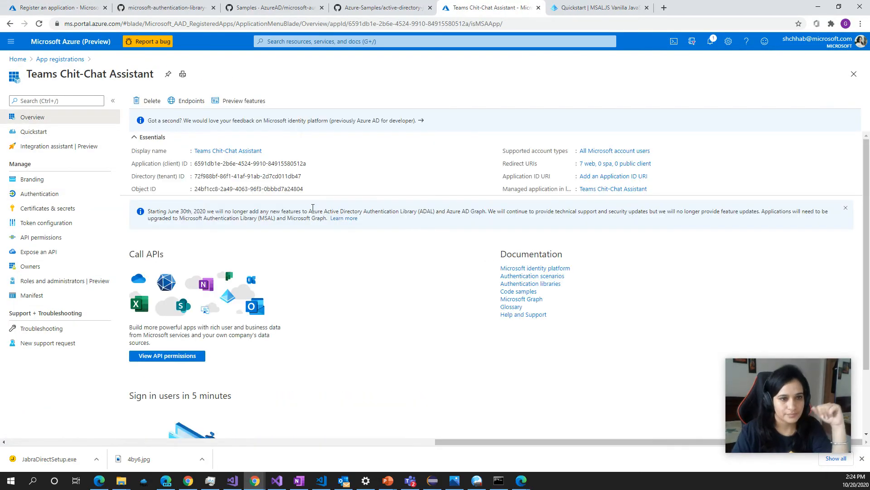
{"action": "mouse_move", "coordinate": [251, 163]}
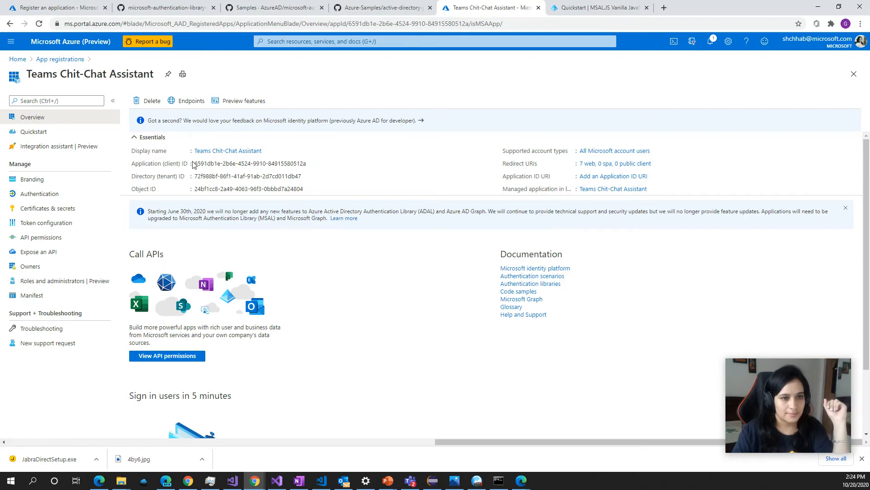
{"action": "left_click_drag", "start_coordinate": [195, 164], "coordinate": [308, 164]}
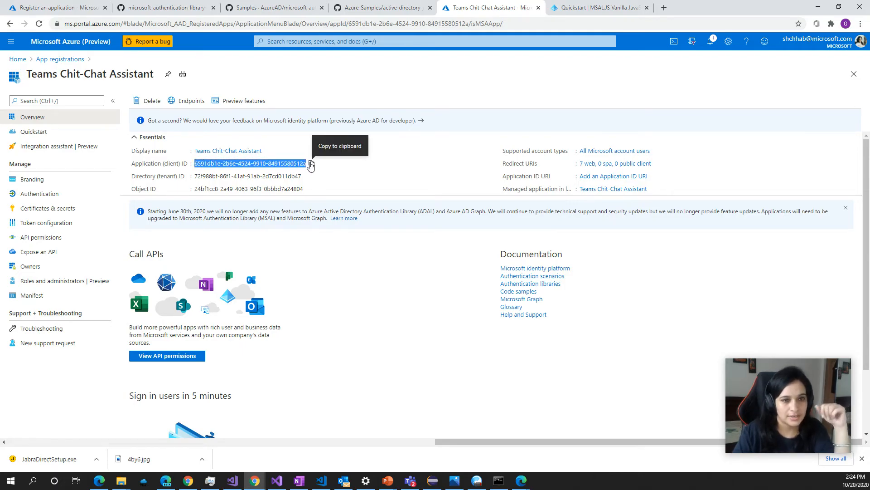
{"action": "left_click", "coordinate": [321, 481]}
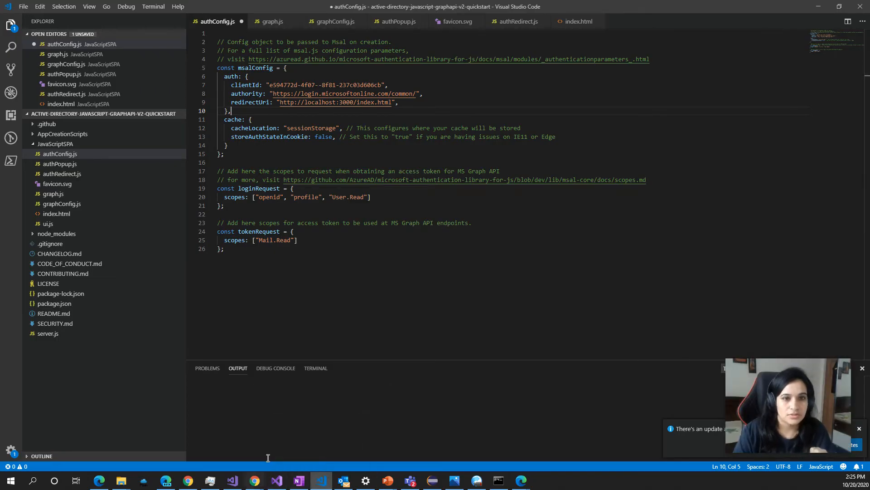
{"action": "left_click_drag", "start_coordinate": [392, 102], "coordinate": [280, 102]}
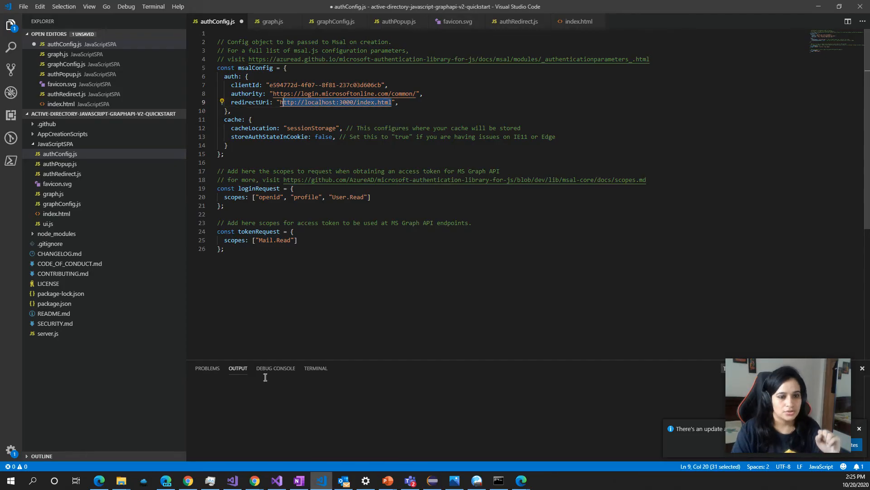
{"action": "left_click", "coordinate": [254, 442]}
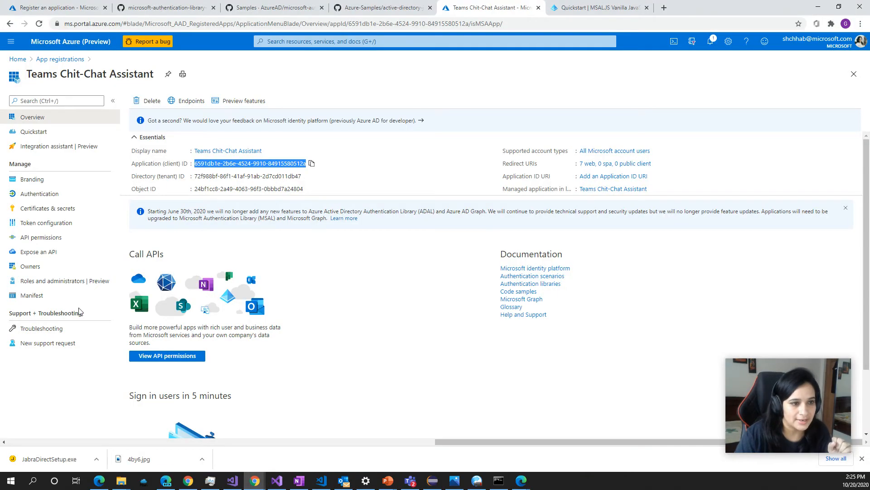
{"action": "left_click", "coordinate": [67, 195]}
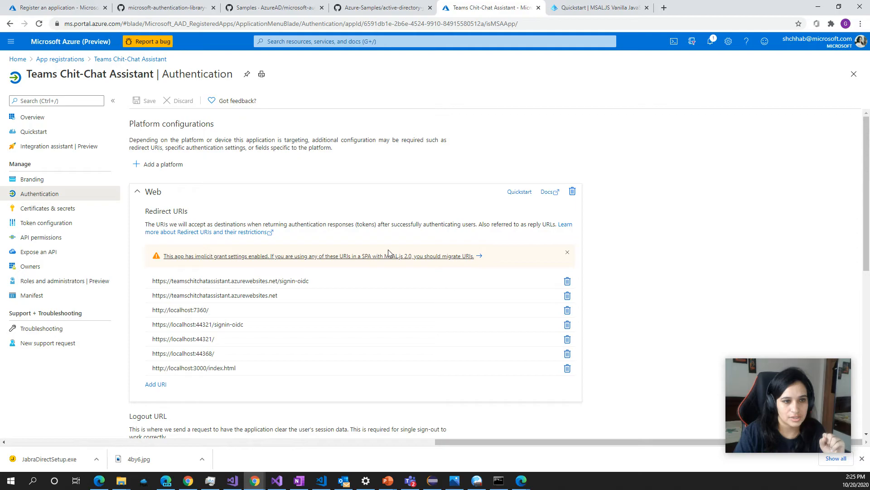
{"action": "left_click", "coordinate": [258, 368]}
{"action": "key", "text": "ctrl+a"}
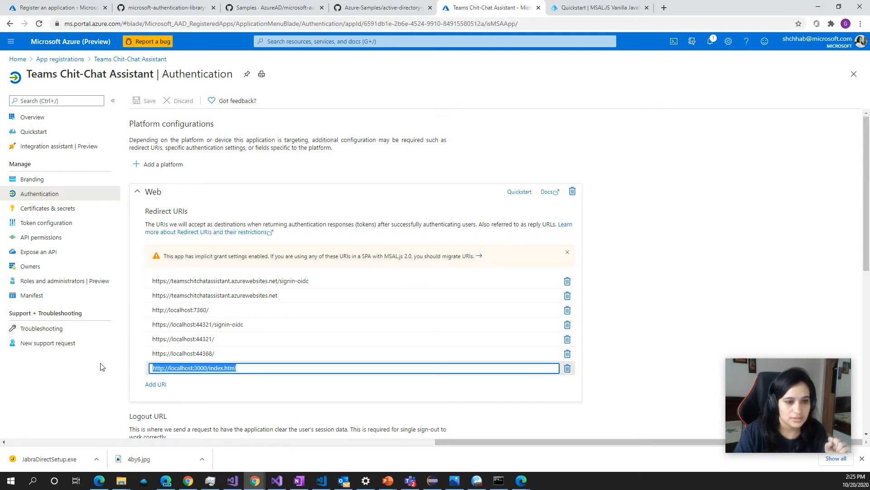
{"action": "left_click", "coordinate": [321, 481]}
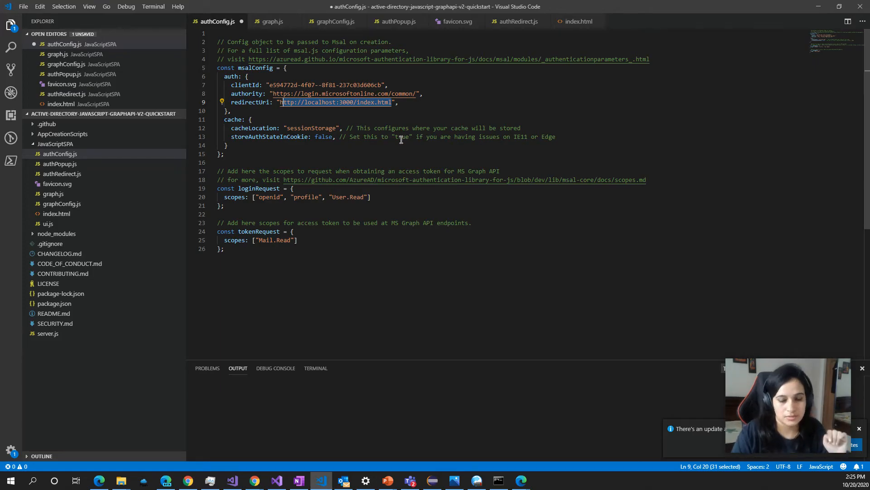
Step through the cacheLocation and storeAuthStateInCookie: false settings in authConfig.js.
{"action": "left_click", "coordinate": [227, 120]}
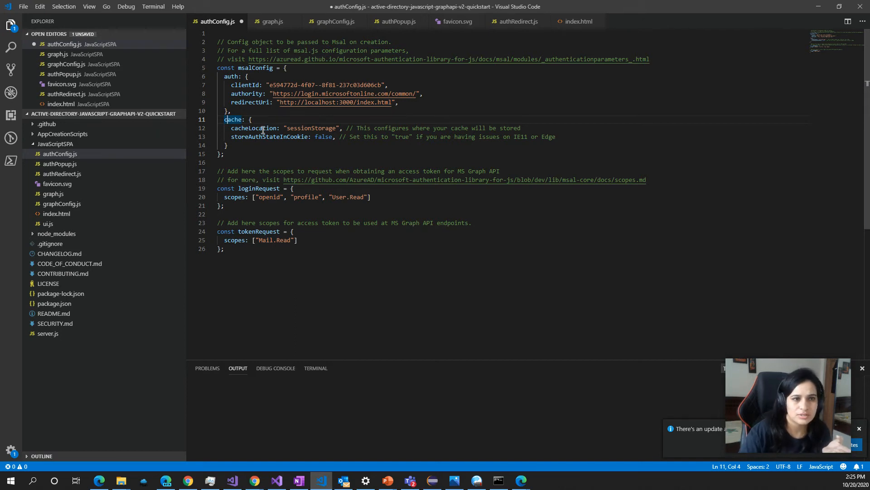
{"action": "double_click", "coordinate": [264, 128]}
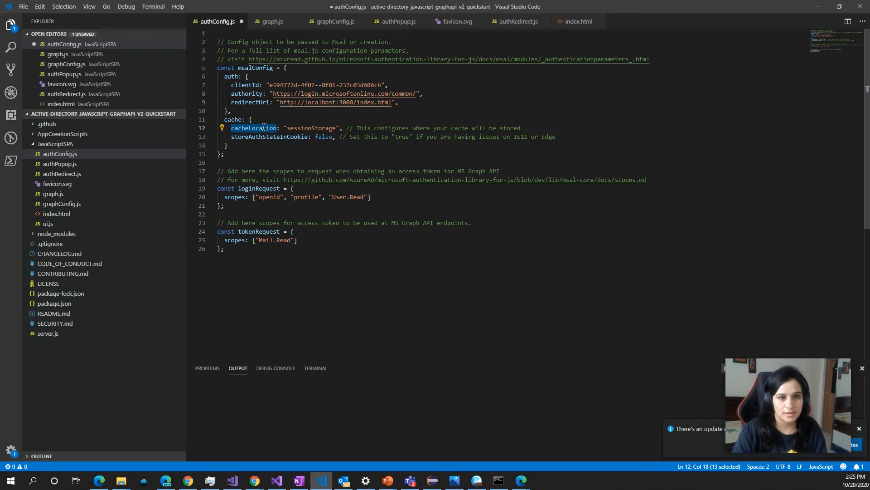
{"action": "left_click", "coordinate": [355, 136]}
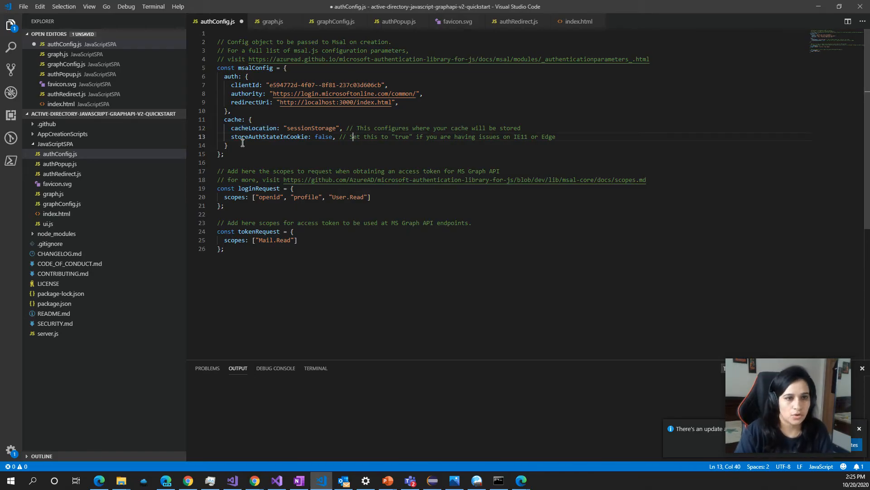
{"action": "double_click", "coordinate": [258, 137]}
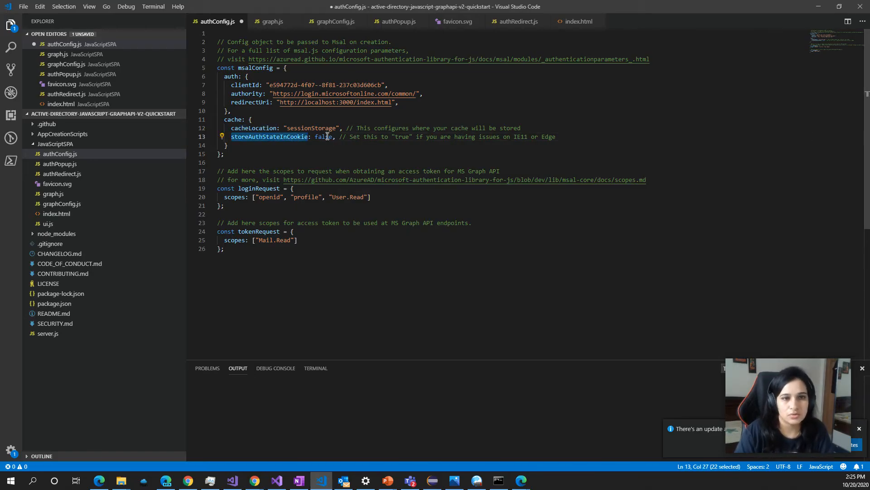
{"action": "double_click", "coordinate": [324, 136]}
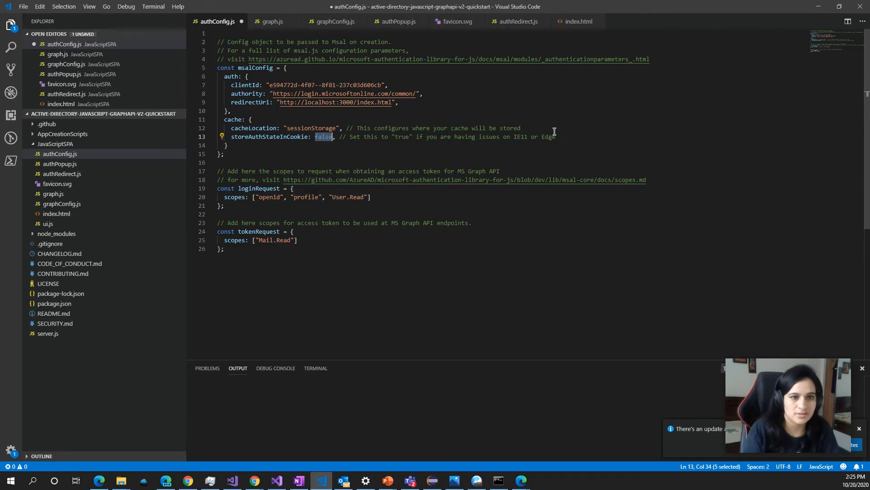
Highlight the loginRequest User.Read scope and the tokenRequest Mail.Read scope.
{"action": "double_click", "coordinate": [259, 189]}
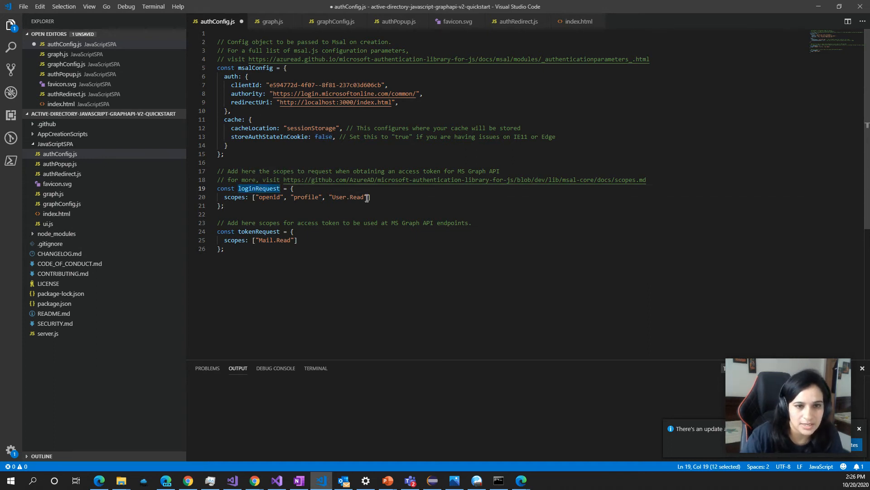
{"action": "left_click_drag", "start_coordinate": [367, 198], "coordinate": [335, 198]}
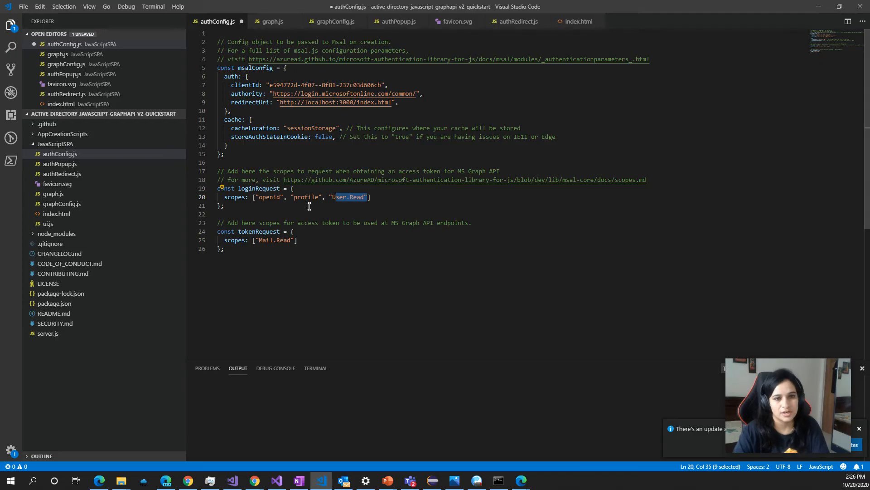
{"action": "double_click", "coordinate": [261, 231]}
{"action": "left_click", "coordinate": [263, 240]}
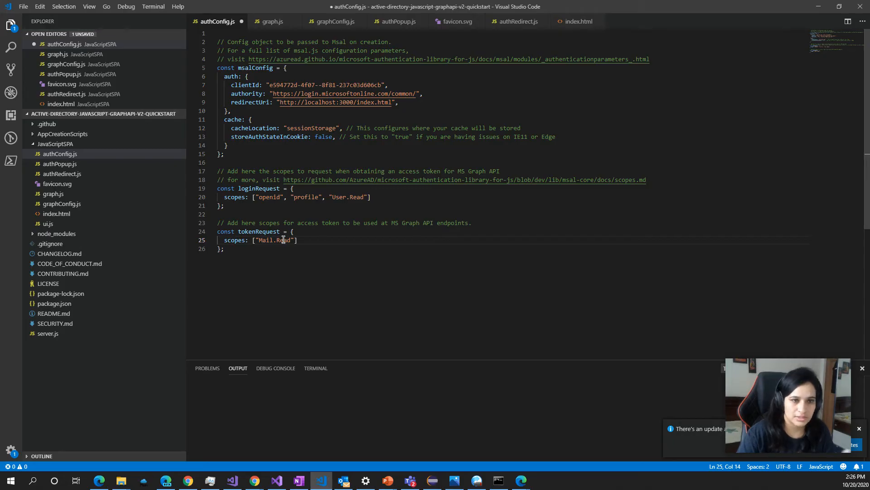
Cycle through authPopup.js, authRedirect.js and graph.js, ending back on authPopup.js.
{"action": "left_click", "coordinate": [60, 163]}
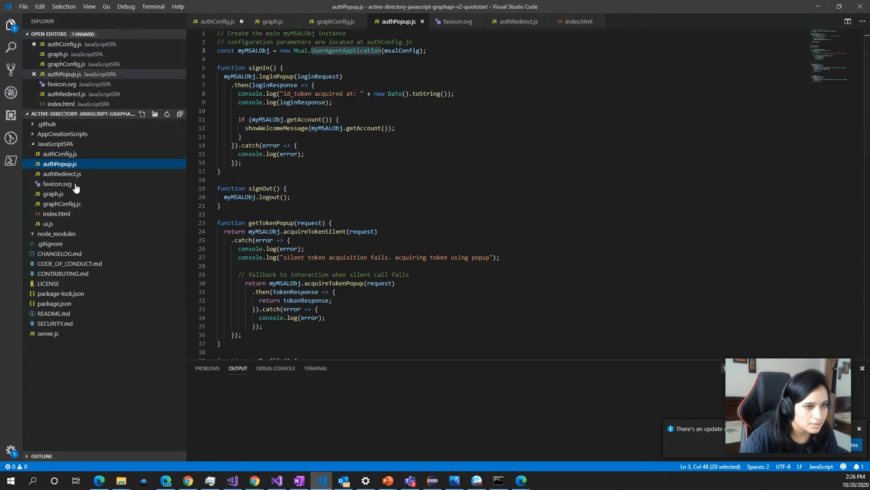
{"action": "left_click", "coordinate": [62, 174]}
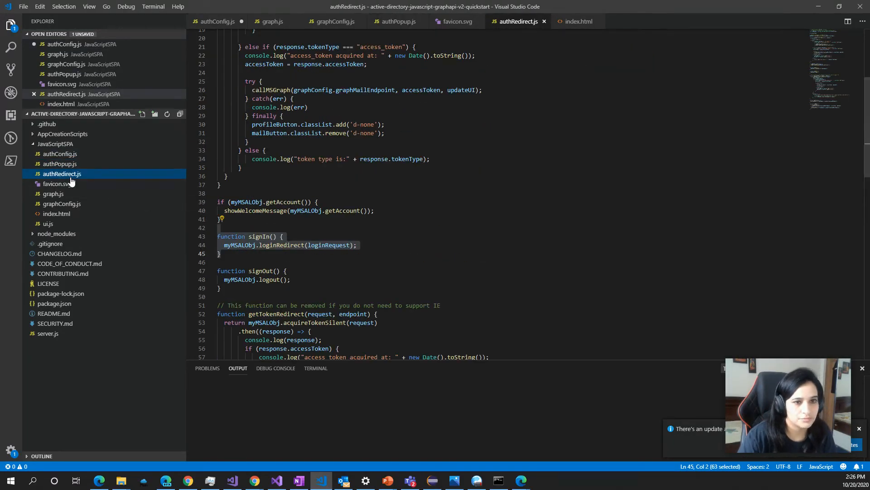
{"action": "scroll", "coordinate": [464, 283], "scroll_direction": "down", "scroll_amount": 3}
{"action": "scroll", "coordinate": [464, 282], "scroll_direction": "up", "scroll_amount": 3}
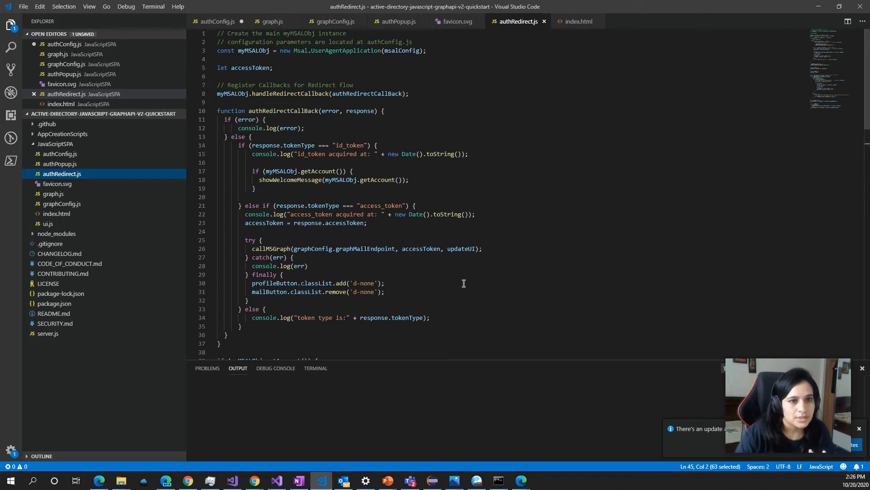
{"action": "scroll", "coordinate": [464, 284], "scroll_direction": "down", "scroll_amount": 3}
{"action": "left_click", "coordinate": [53, 194]}
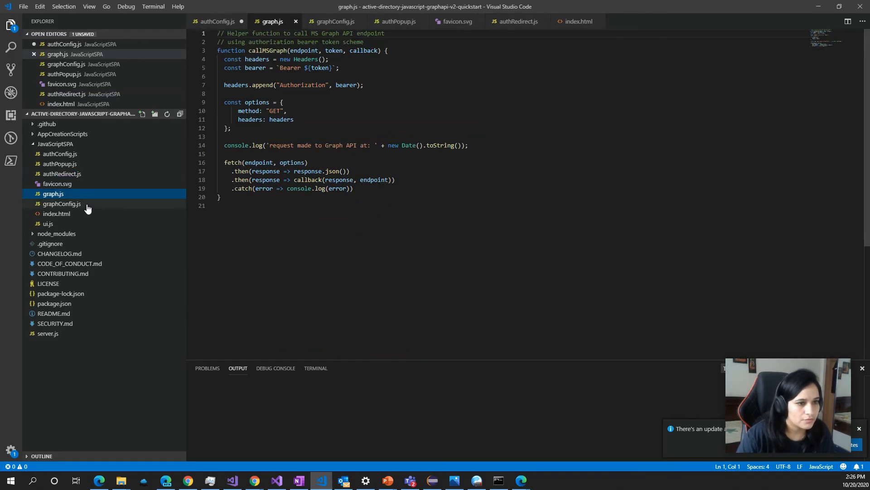
{"action": "left_click", "coordinate": [60, 153]}
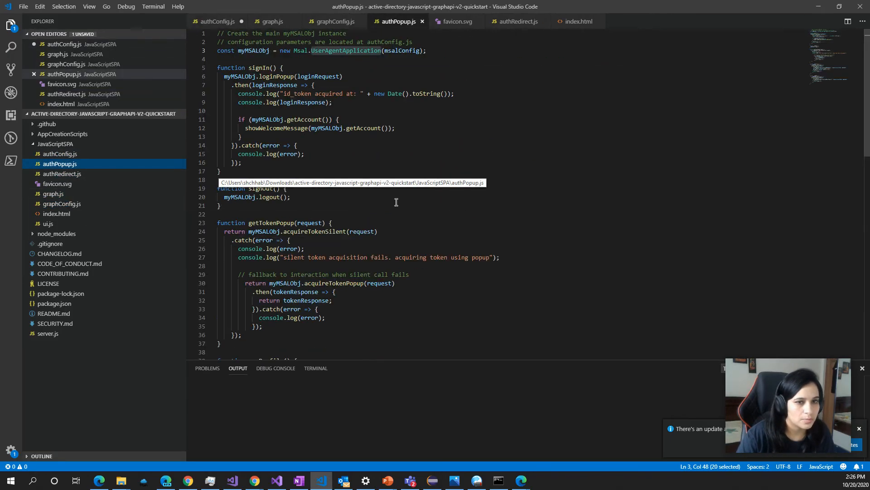
Highlight myMSALObj and the loginPopup call inside authPopup.js's signIn function.
{"action": "double_click", "coordinate": [254, 50]}
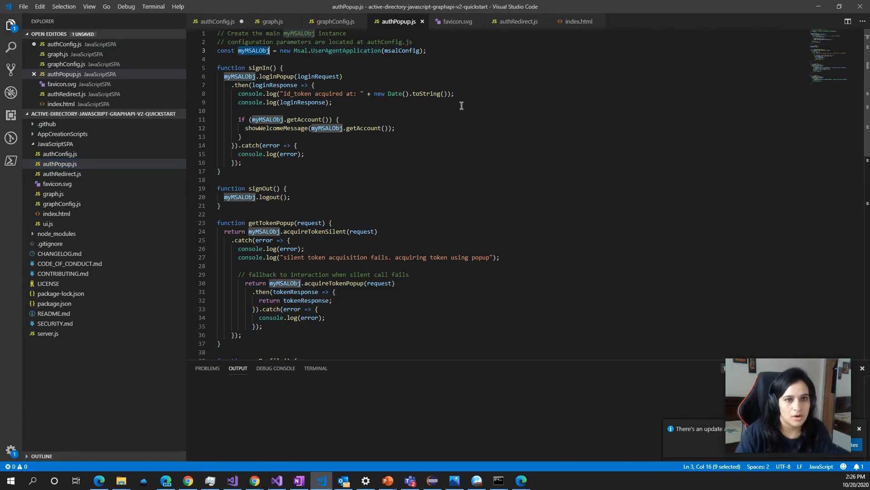
{"action": "double_click", "coordinate": [259, 67]}
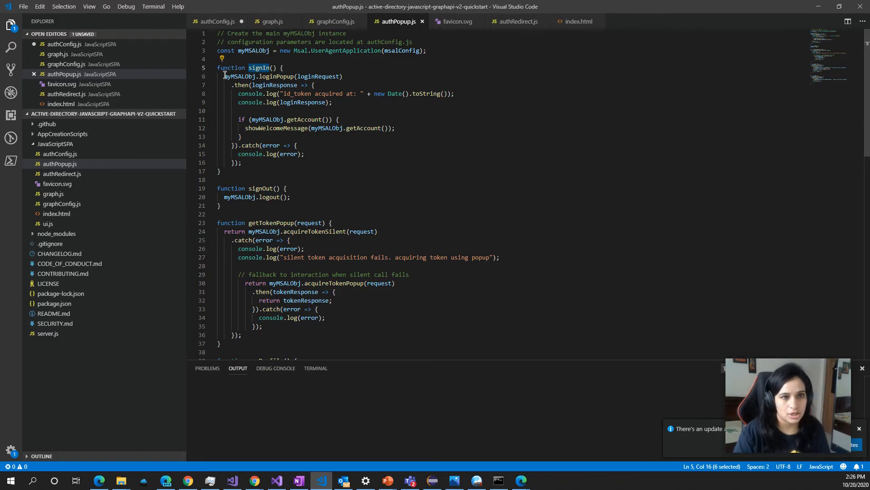
{"action": "left_click_drag", "start_coordinate": [224, 77], "coordinate": [238, 102]}
{"action": "left_click", "coordinate": [282, 76]}
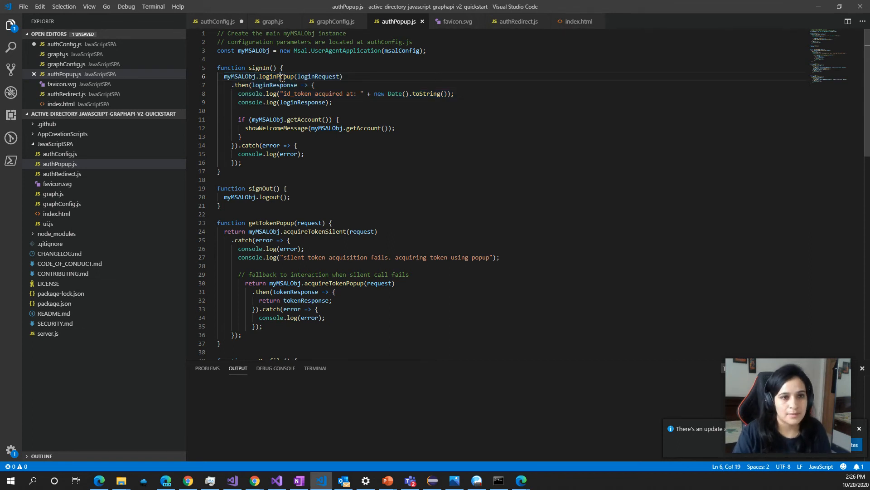
{"action": "double_click", "coordinate": [247, 75]}
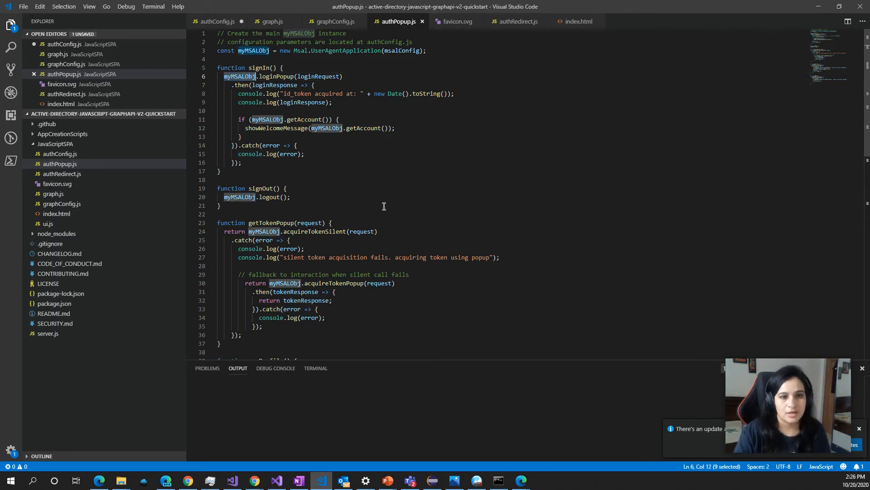
Highlight the acquireTokenSilent call, the logged loginResponse and the getAccount check.
{"action": "double_click", "coordinate": [327, 231]}
{"action": "scroll", "coordinate": [327, 231], "scroll_direction": "down", "scroll_amount": 3}
{"action": "scroll", "coordinate": [327, 230], "scroll_direction": "down", "scroll_amount": 2}
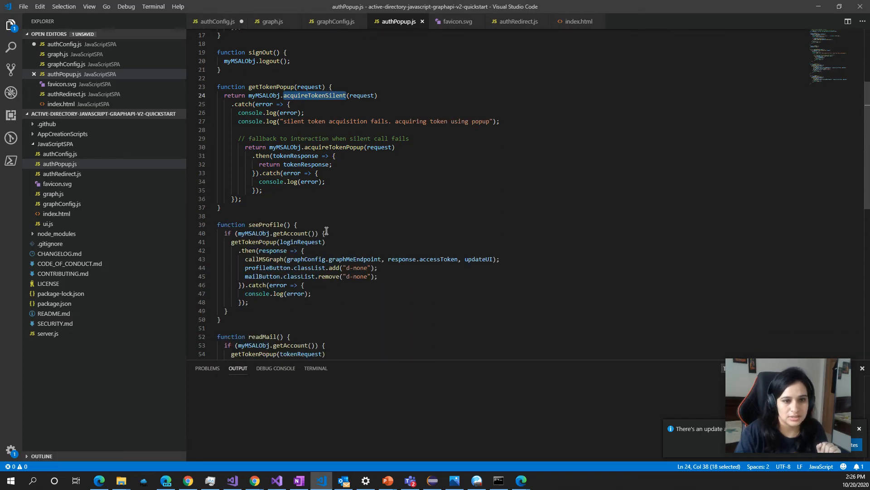
{"action": "scroll", "coordinate": [327, 231], "scroll_direction": "up", "scroll_amount": 4}
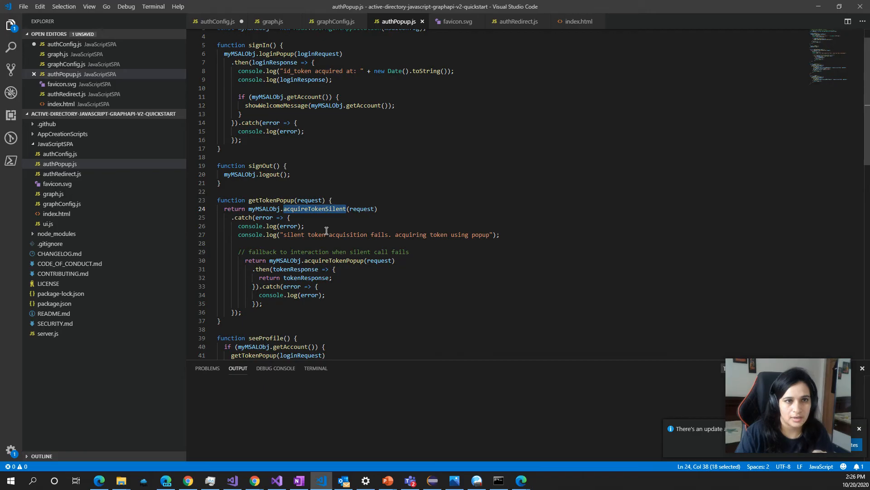
{"action": "double_click", "coordinate": [278, 53]}
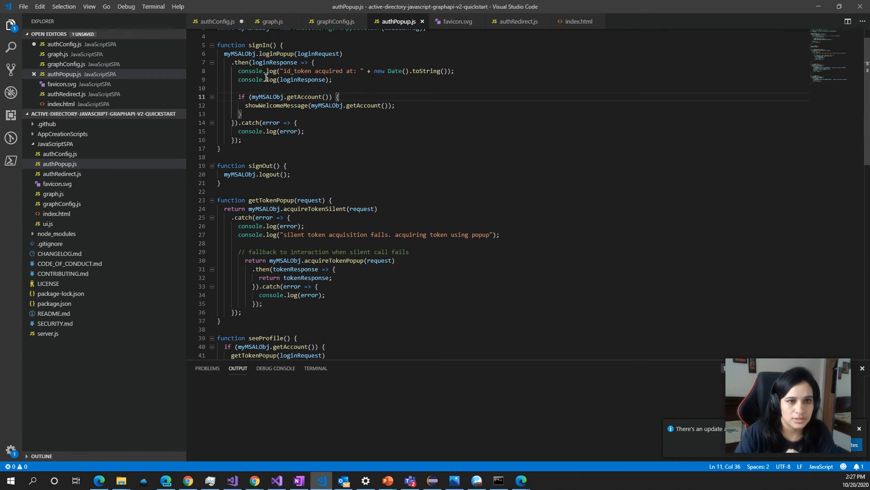
{"action": "double_click", "coordinate": [303, 79]}
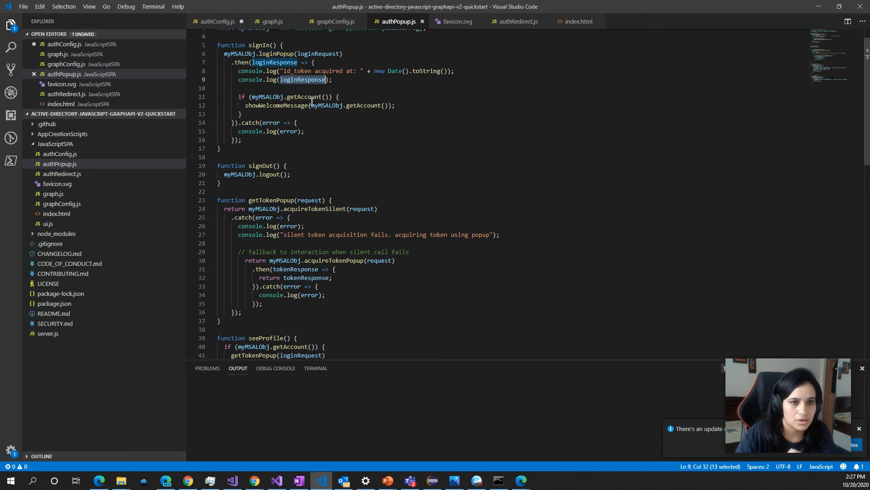
{"action": "double_click", "coordinate": [304, 97]}
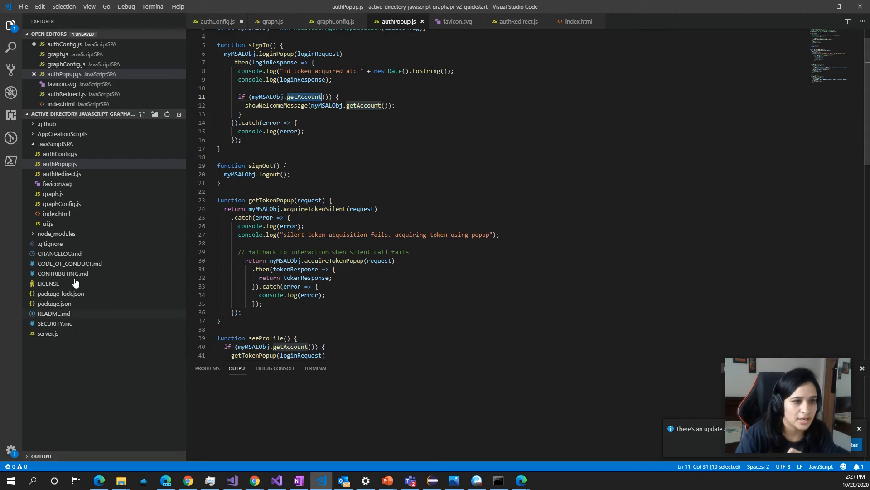
Review graphConfig.js, highlighting graphMeEndpoint, its /me suffix and the messages mail endpoint.
{"action": "left_click", "coordinate": [62, 204]}
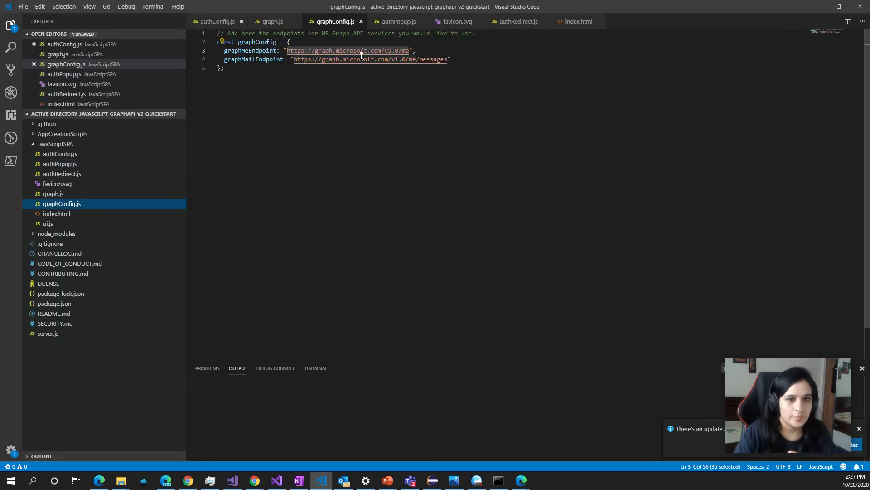
{"action": "double_click", "coordinate": [257, 42]}
{"action": "left_click", "coordinate": [256, 51]}
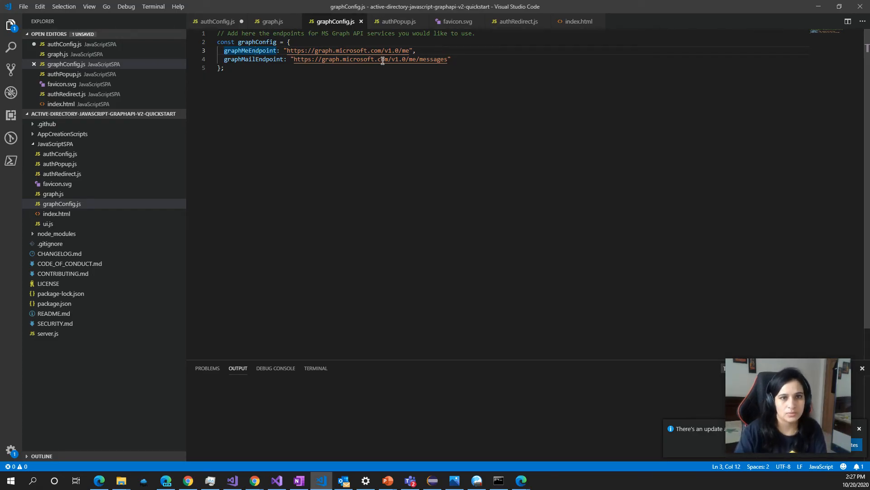
{"action": "left_click_drag", "start_coordinate": [411, 51], "coordinate": [393, 50]}
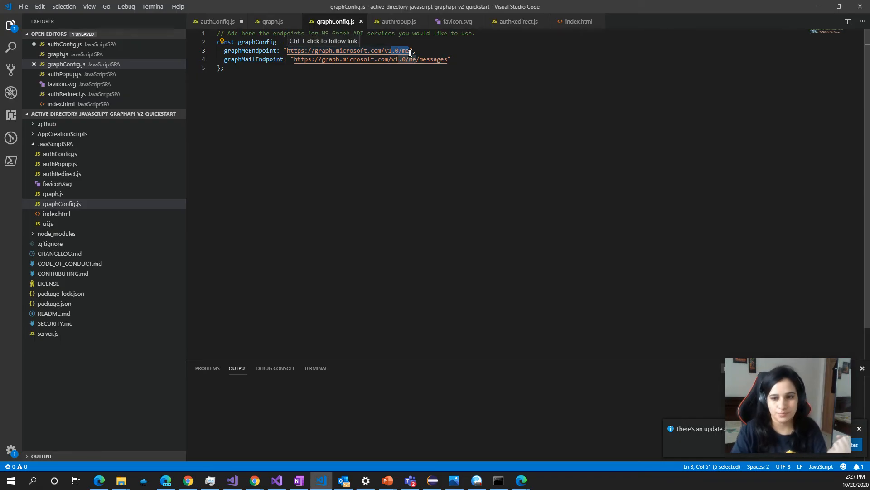
{"action": "double_click", "coordinate": [432, 59]}
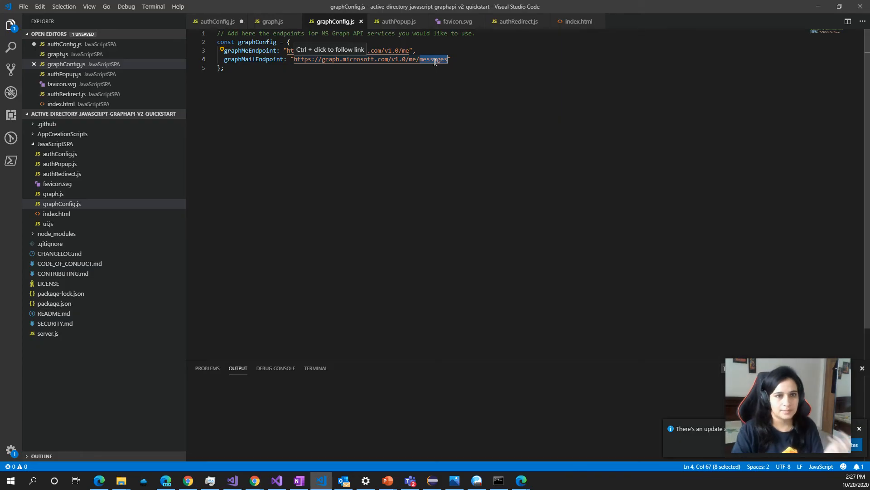
Review authPopup.js's seeProfile function, highlighting the loginRequest passed to getTokenPopup.
{"action": "left_click", "coordinate": [88, 154]}
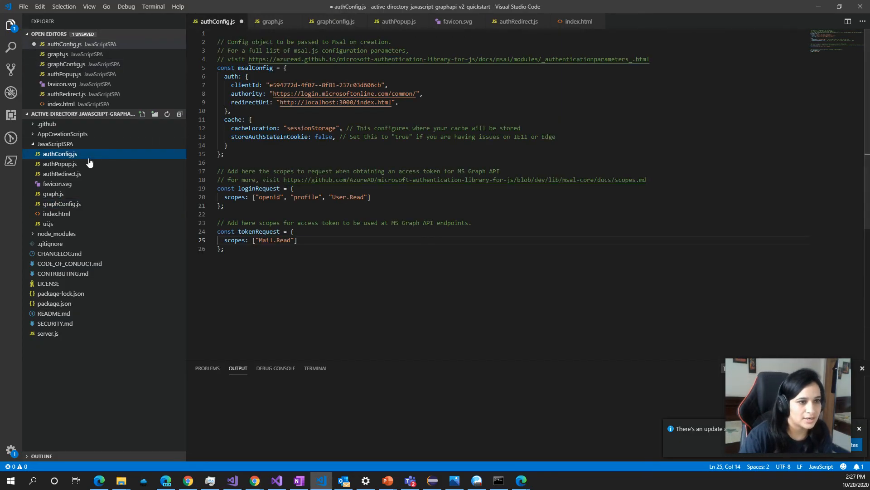
{"action": "scroll", "coordinate": [263, 195], "scroll_direction": "down", "scroll_amount": 4}
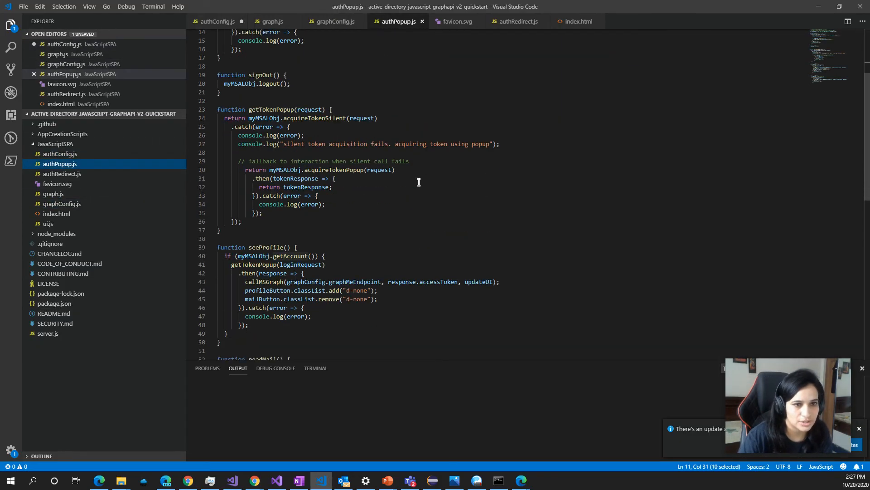
{"action": "scroll", "coordinate": [352, 340], "scroll_direction": "down", "scroll_amount": 2}
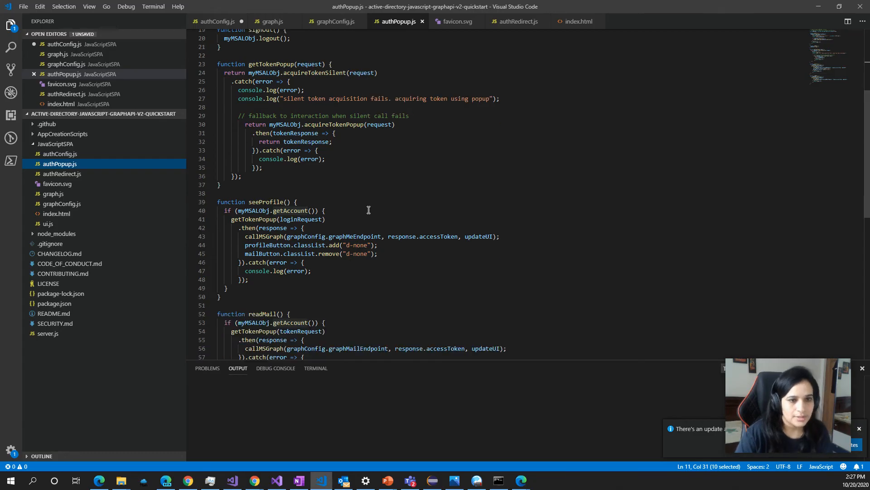
{"action": "scroll", "coordinate": [335, 302], "scroll_direction": "down", "scroll_amount": 3}
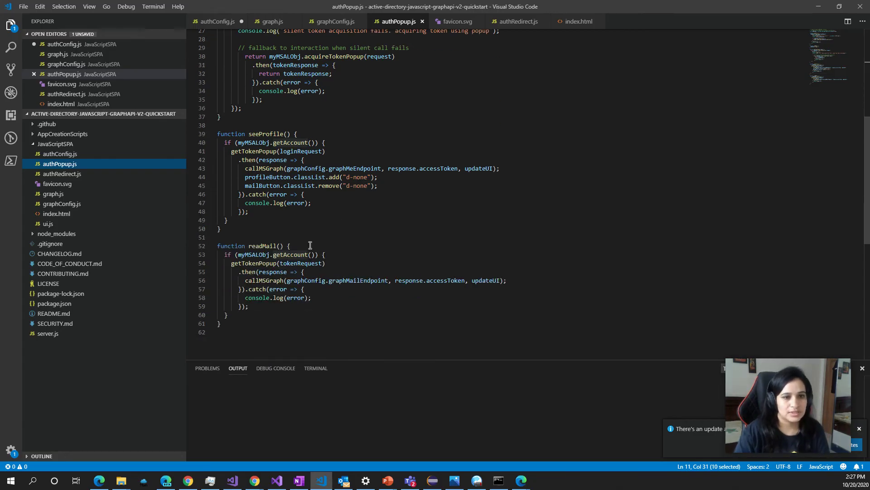
{"action": "left_click", "coordinate": [287, 151]}
{"action": "double_click", "coordinate": [287, 151]}
{"action": "scroll", "coordinate": [330, 145], "scroll_direction": "up", "scroll_amount": 4}
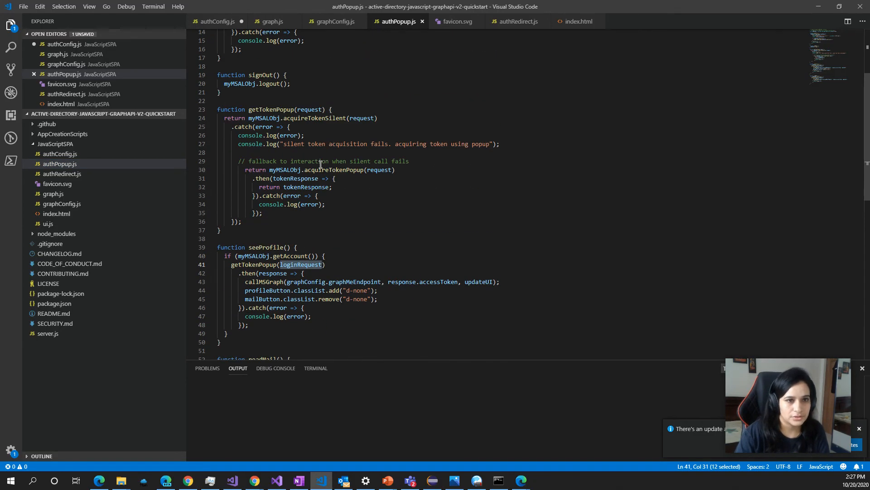
{"action": "scroll", "coordinate": [320, 164], "scroll_direction": "up", "scroll_amount": 5}
{"action": "left_click", "coordinate": [281, 85]}
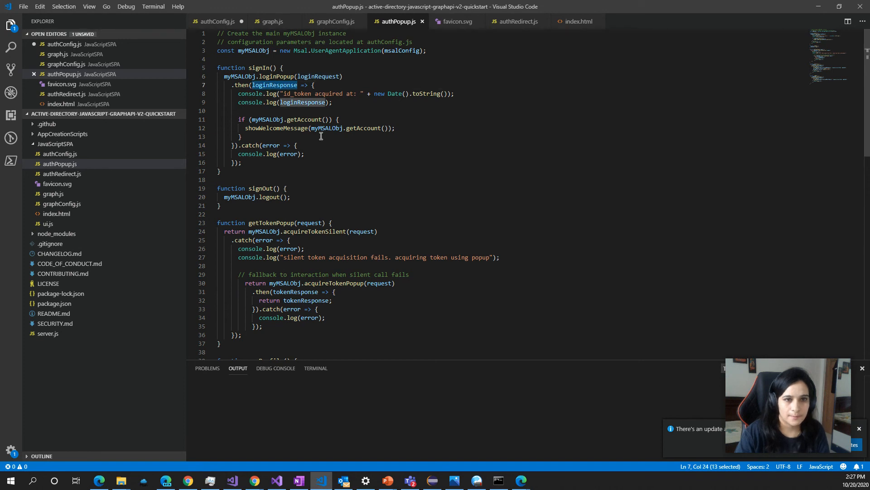
{"action": "left_click", "coordinate": [284, 128]}
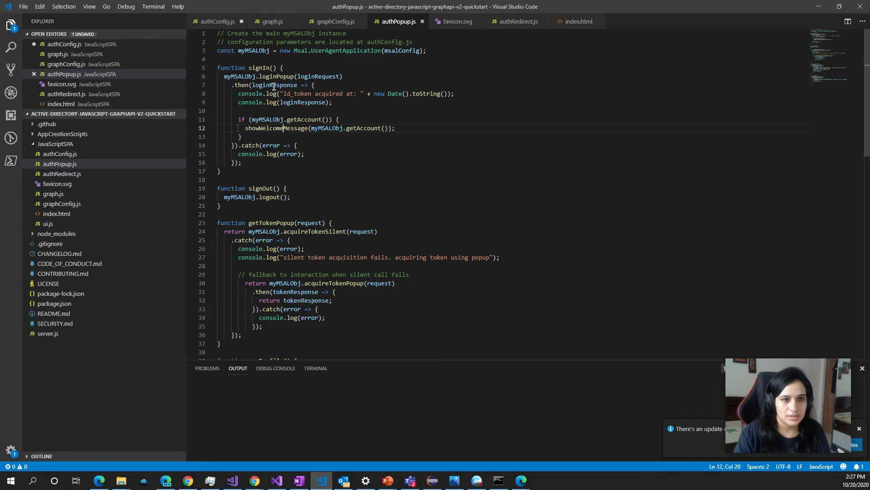
Trace signIn from loginResponse through the getAccount check to the showWelcomeMessage call.
{"action": "double_click", "coordinate": [275, 86]}
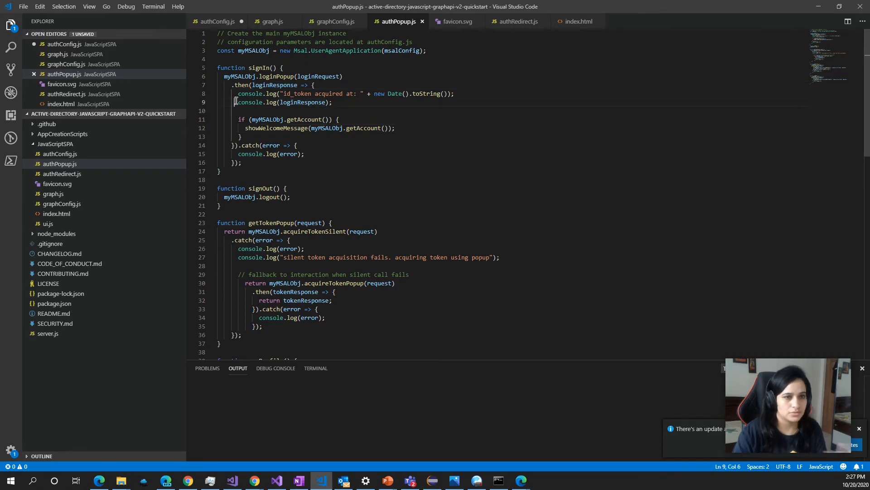
{"action": "left_click_drag", "start_coordinate": [238, 102], "coordinate": [352, 120]}
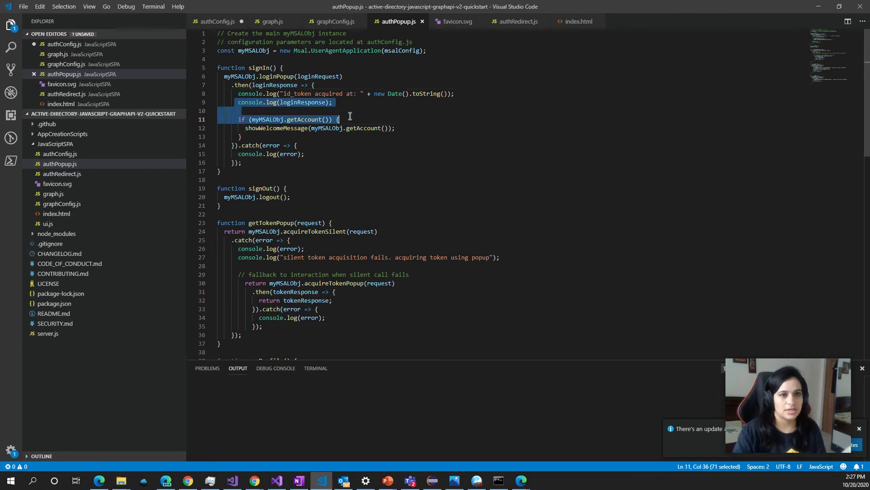
{"action": "double_click", "coordinate": [306, 120]}
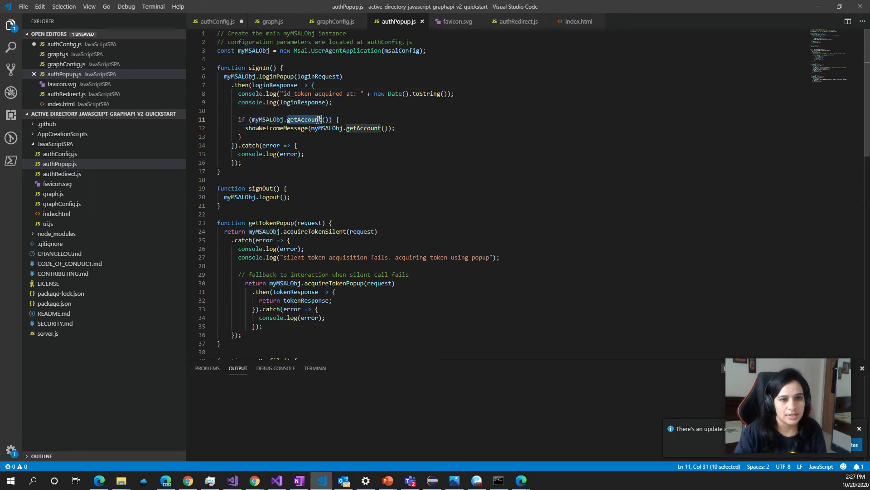
{"action": "double_click", "coordinate": [288, 128]}
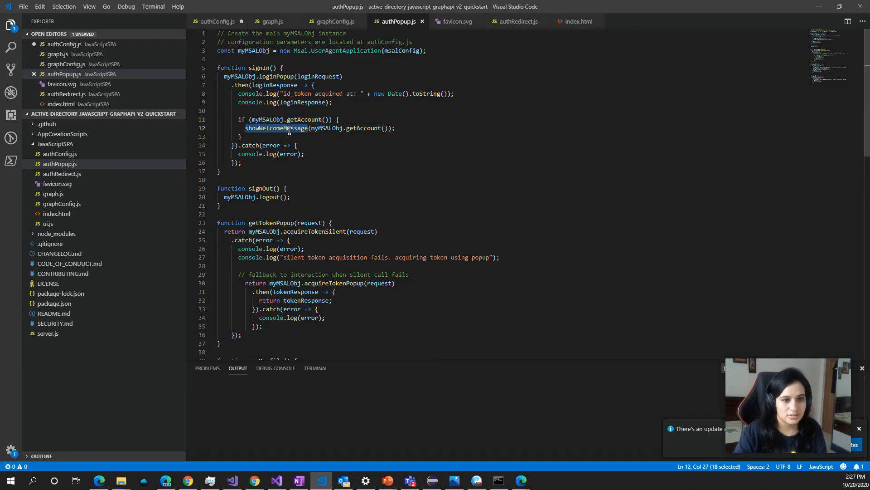
Search the file for showWelcomeMessage, dismiss the find widget and head back to the browser.
{"action": "left_click", "coordinate": [512, 181]}
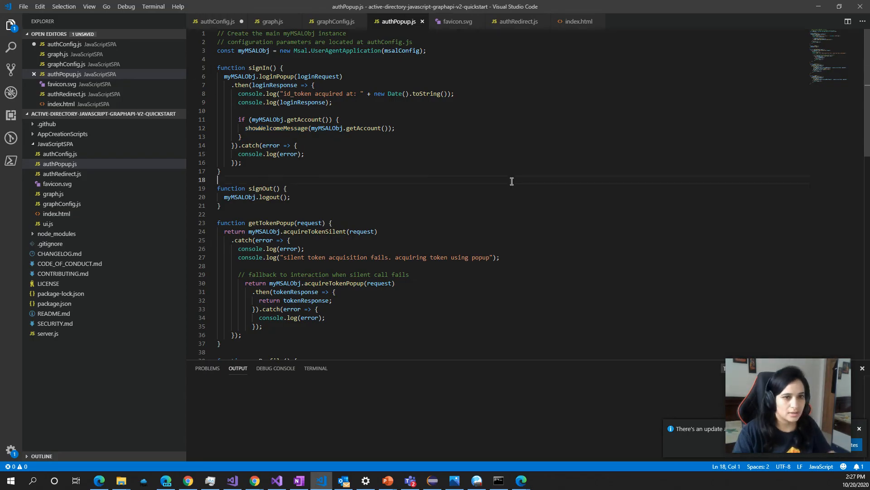
{"action": "key", "text": "ctrl+f"}
{"action": "type", "text": "showWelcomeMessage"}
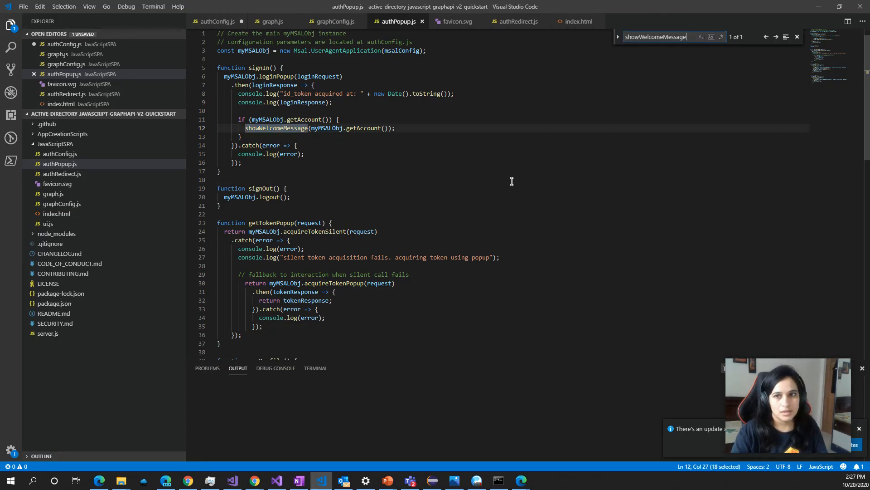
{"action": "left_click", "coordinate": [443, 145]}
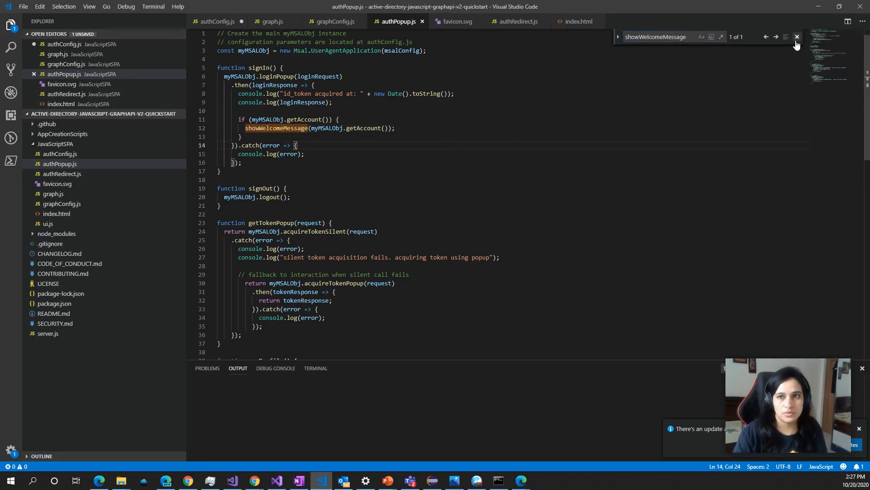
{"action": "left_click", "coordinate": [797, 37]}
{"action": "left_click", "coordinate": [255, 481]}
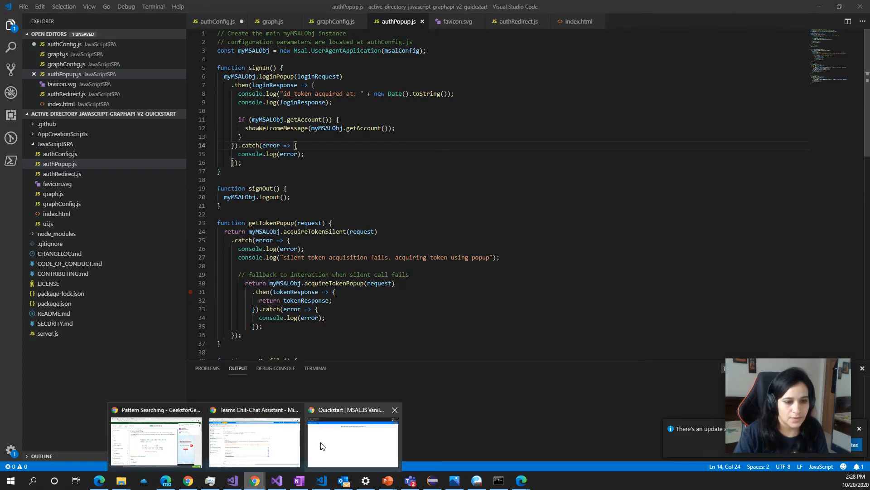
Sign in to the localhost:3000 app via the popup account picker and confirm the Welcome greeting appears.
{"action": "left_click", "coordinate": [253, 447]}
{"action": "left_click", "coordinate": [602, 8]}
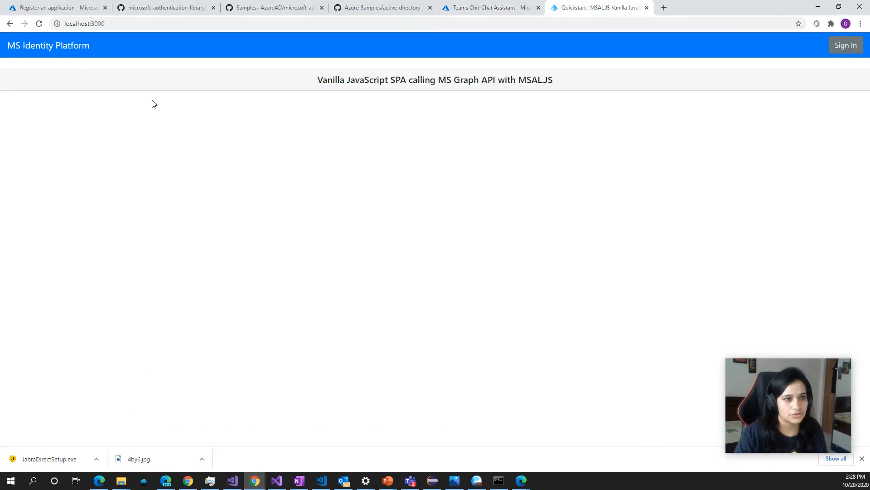
{"action": "left_click", "coordinate": [847, 45]}
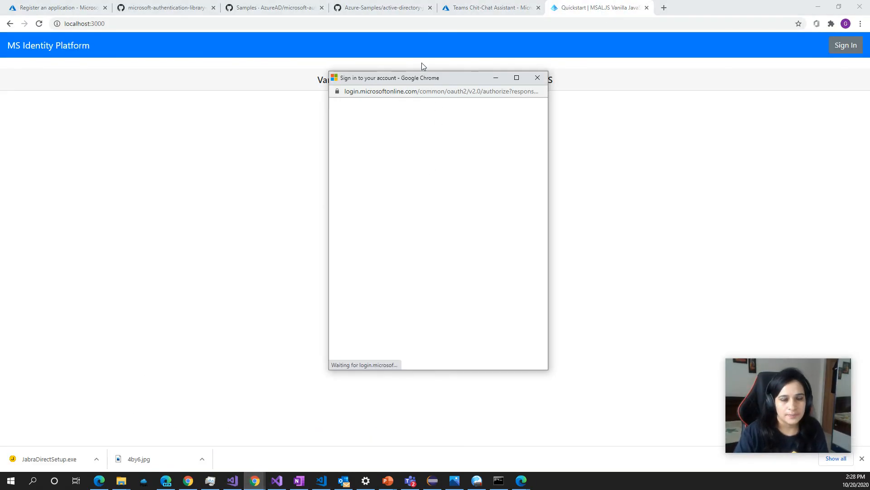
{"action": "left_click", "coordinate": [430, 157]}
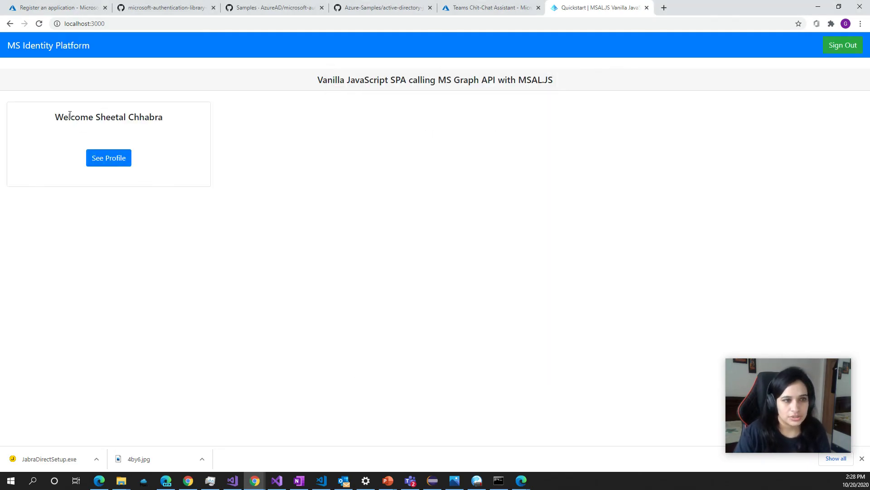
{"action": "triple_click", "coordinate": [69, 115]}
{"action": "left_click", "coordinate": [321, 481]}
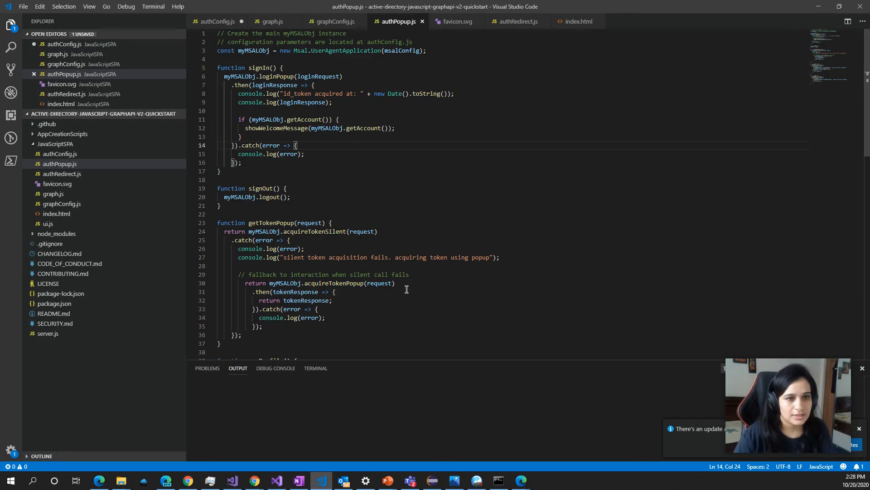
Minimize VS Code to reveal the signed-in app with its Welcome greeting and See Profile button.
{"action": "left_click", "coordinate": [819, 7]}
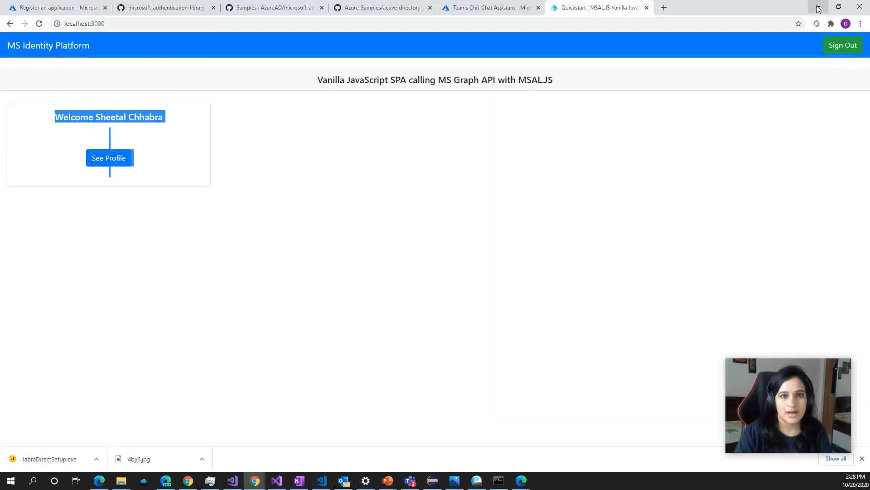